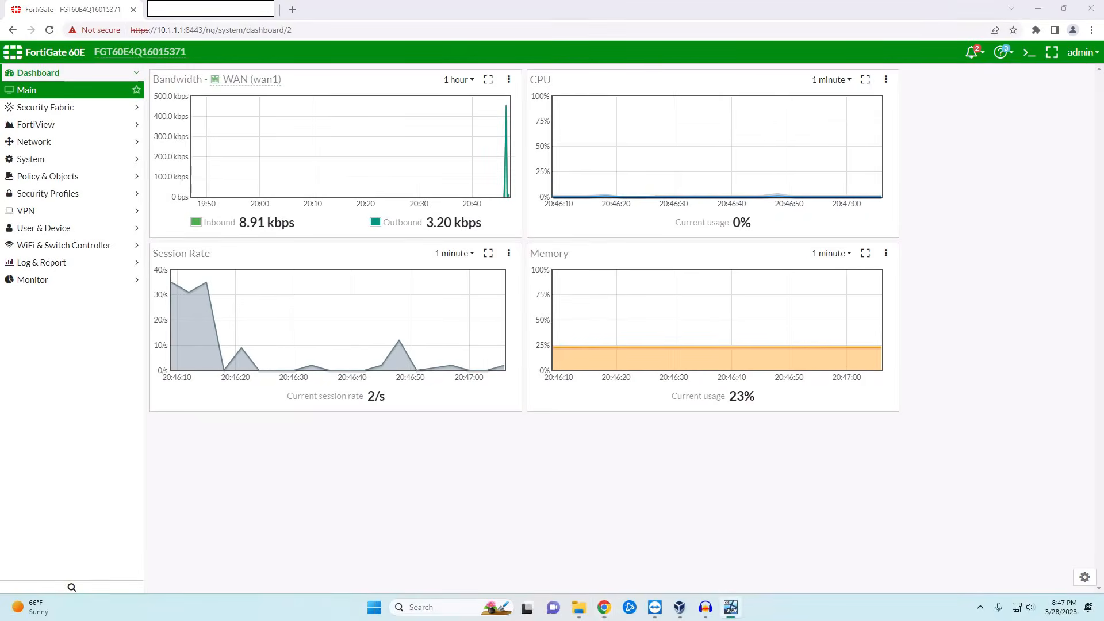
On the domain controller, review the members of the Firewall Admins group in the IT OU
key(alt+Tab)
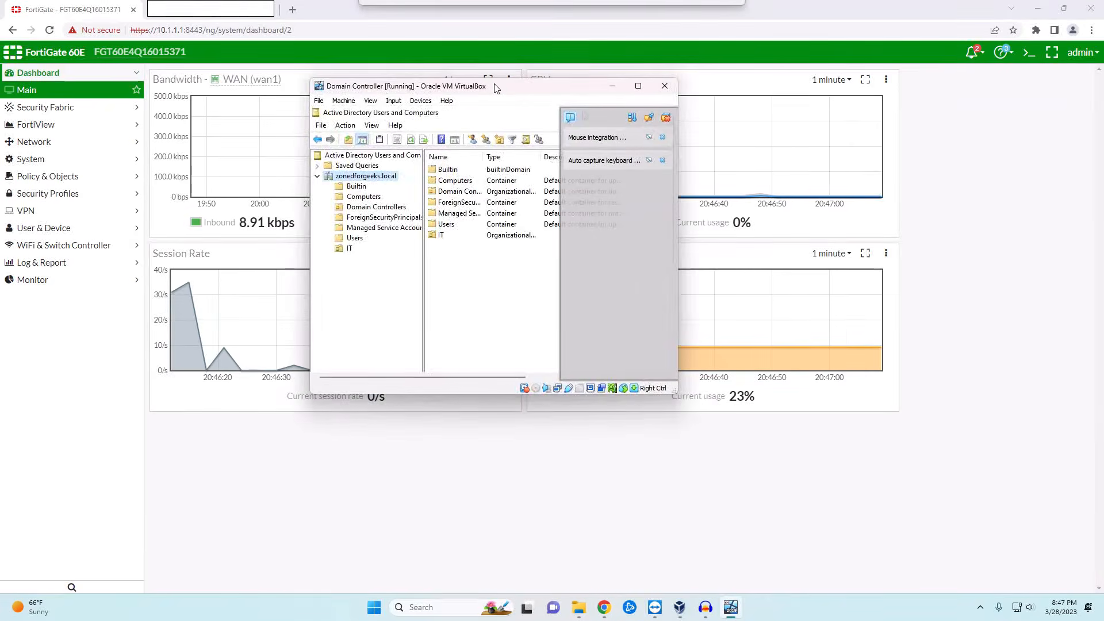
key(super+Up)
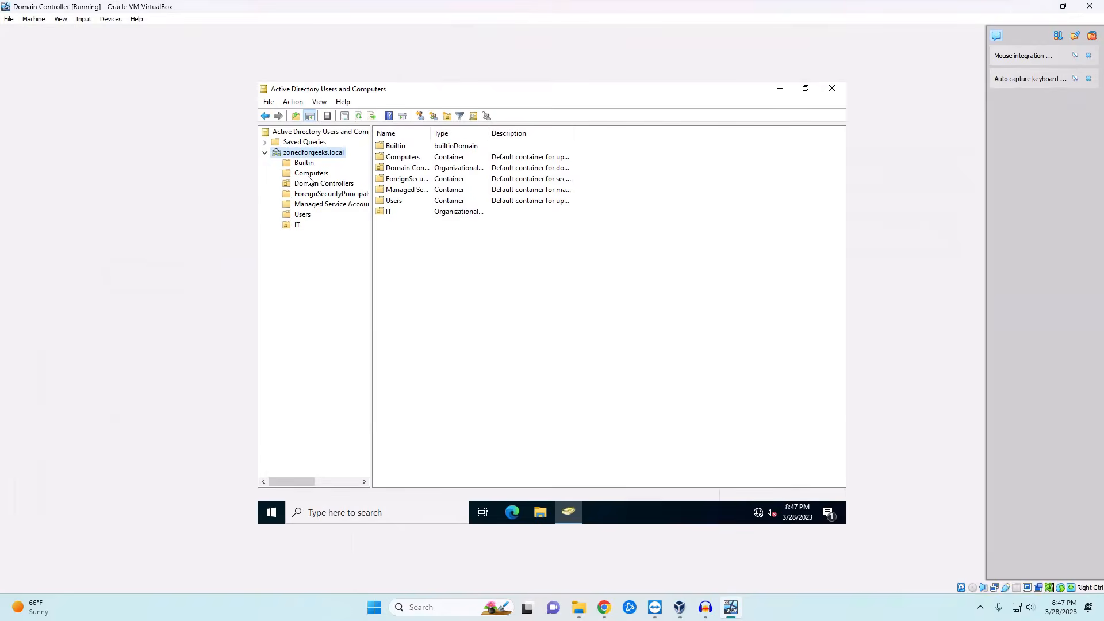
click(291, 227)
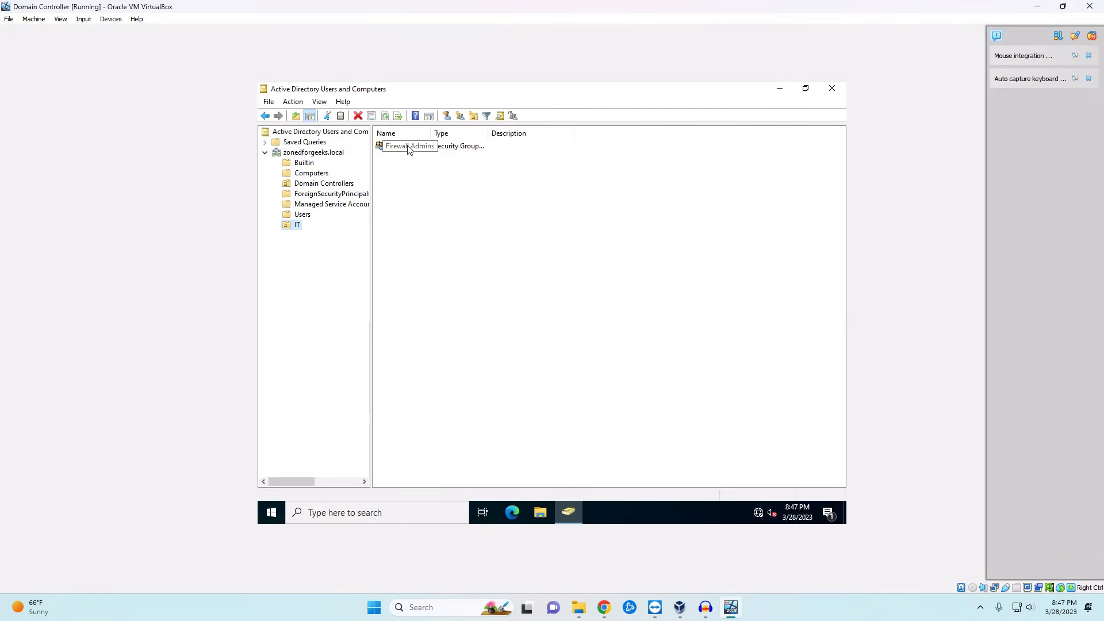
drag(433, 133, 486, 133)
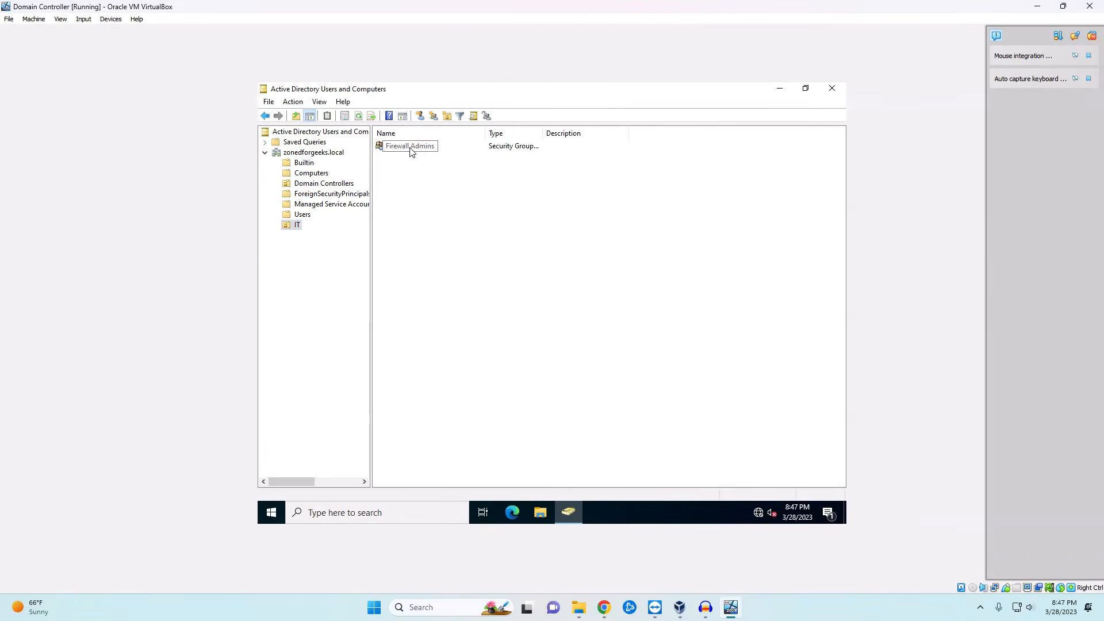
double_click(412, 150)
click(463, 183)
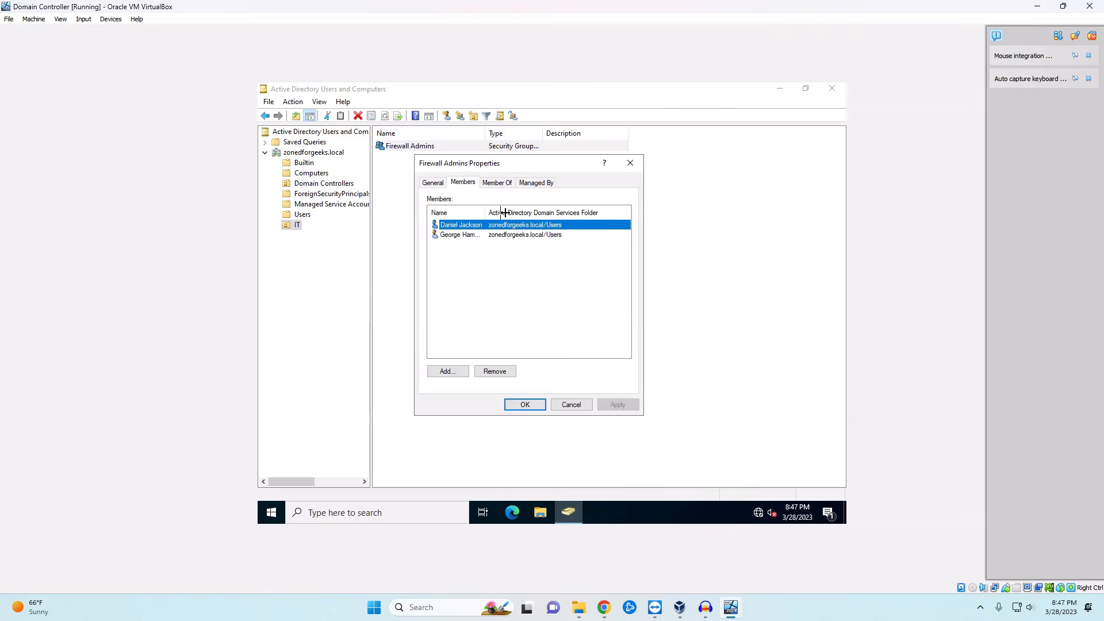
drag(505, 212, 524, 212)
click(539, 407)
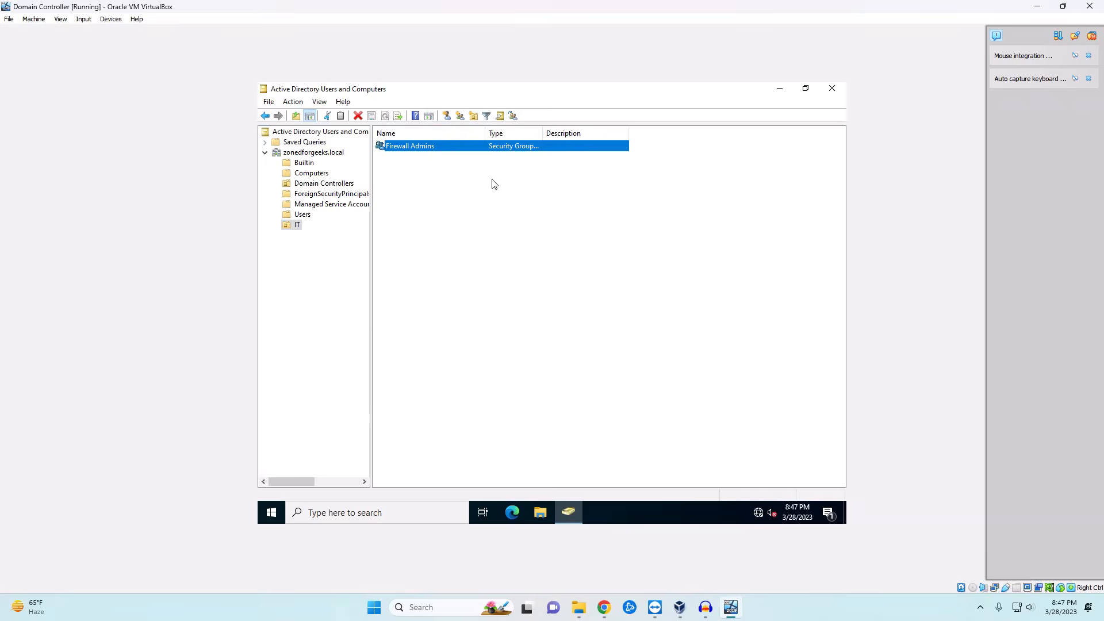
drag(560, 4, 591, 1)
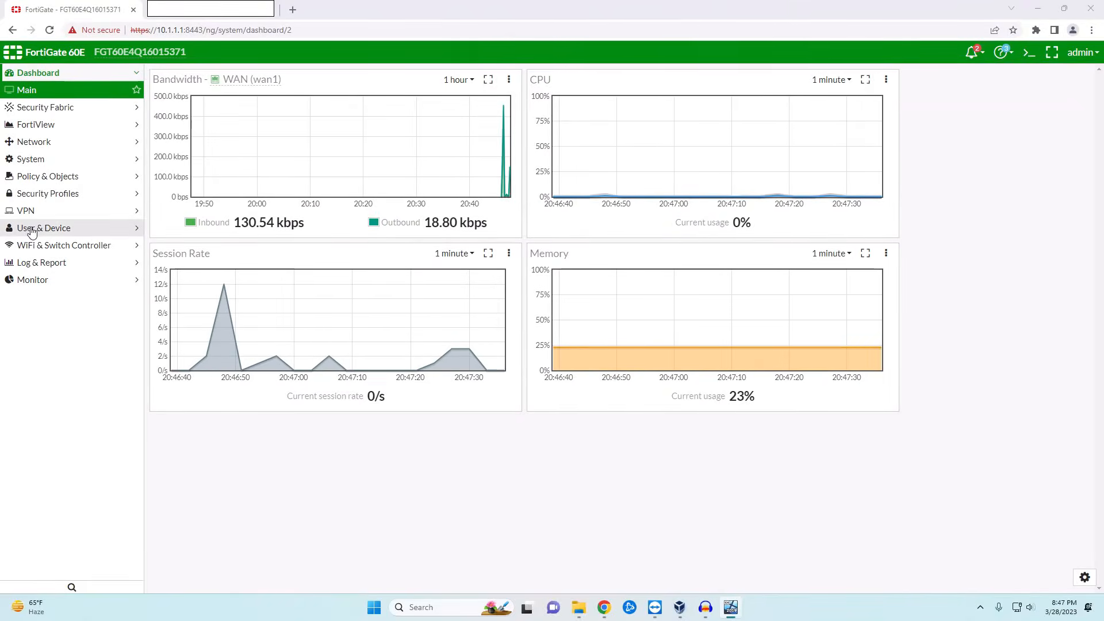
Start a new LDAP server SVRDC at 10.1.1.20 with Common Name Identifier SAMAccountName
click(43, 228)
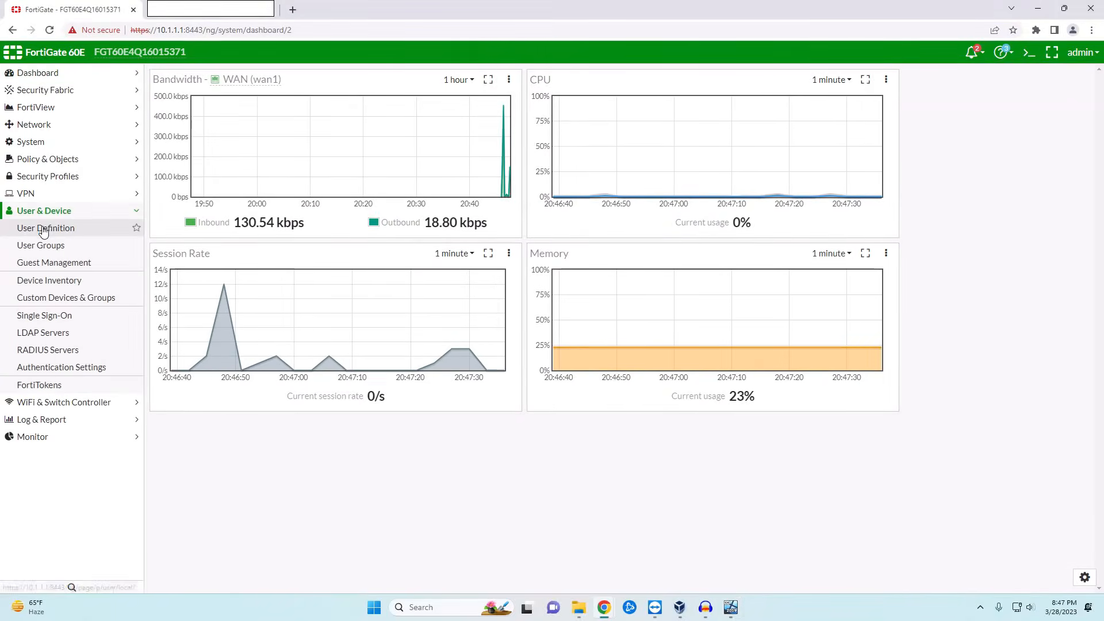
click(62, 336)
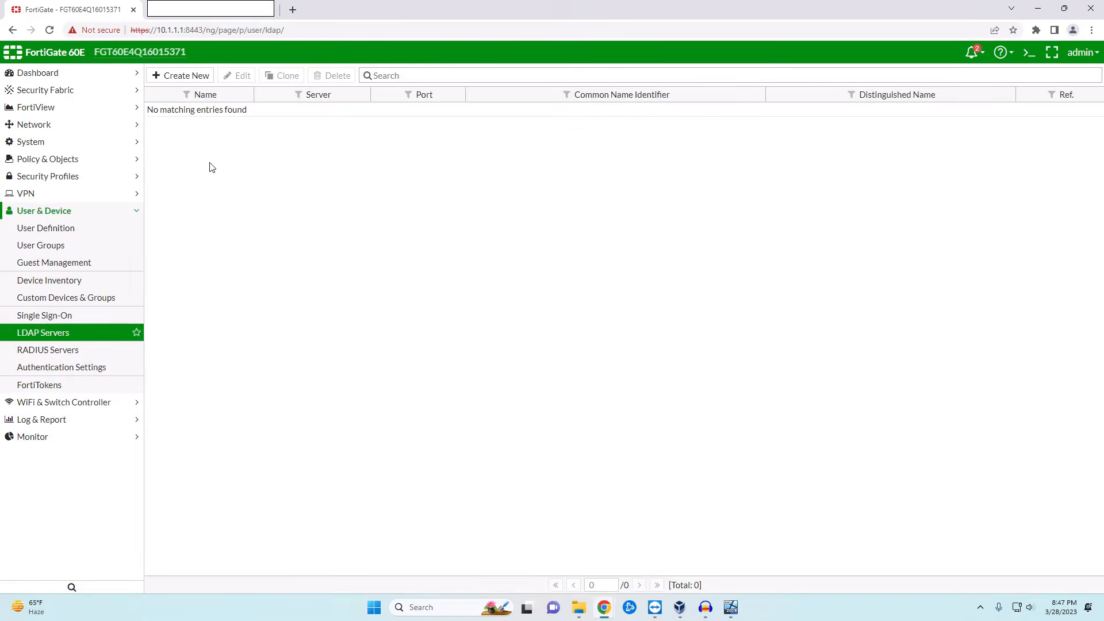
click(197, 81)
click(269, 98)
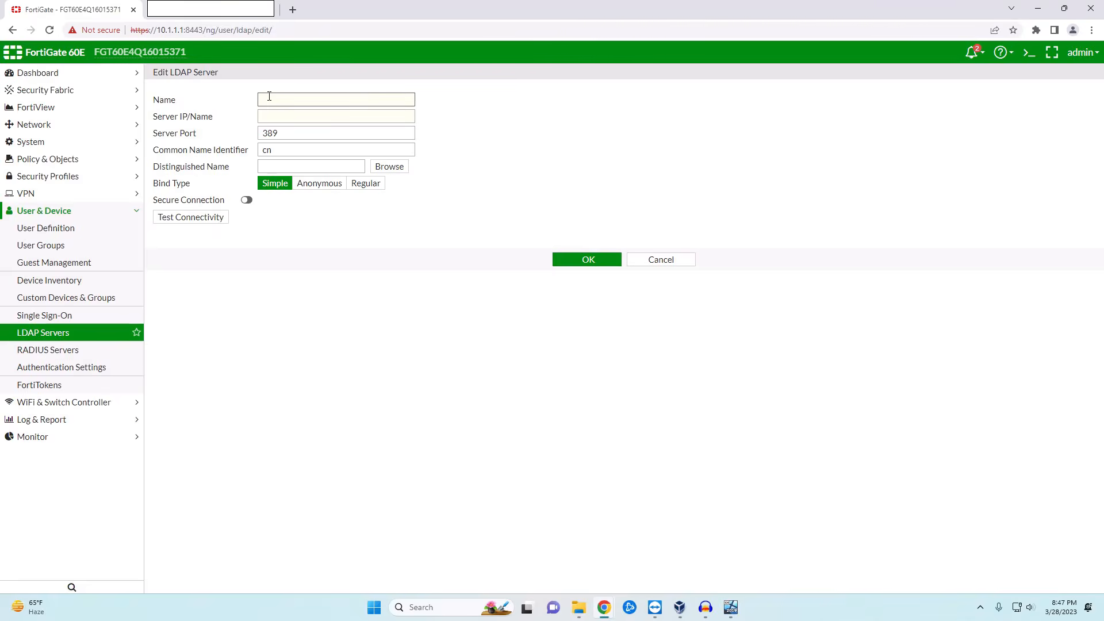
text(SVRDC)
click(280, 117)
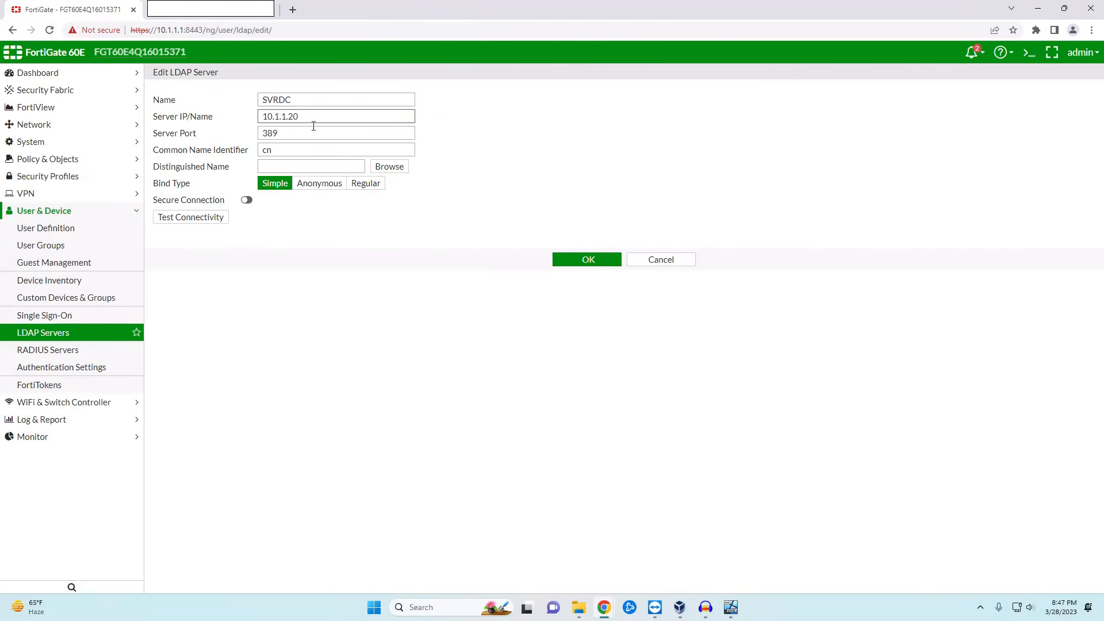
double_click(281, 151)
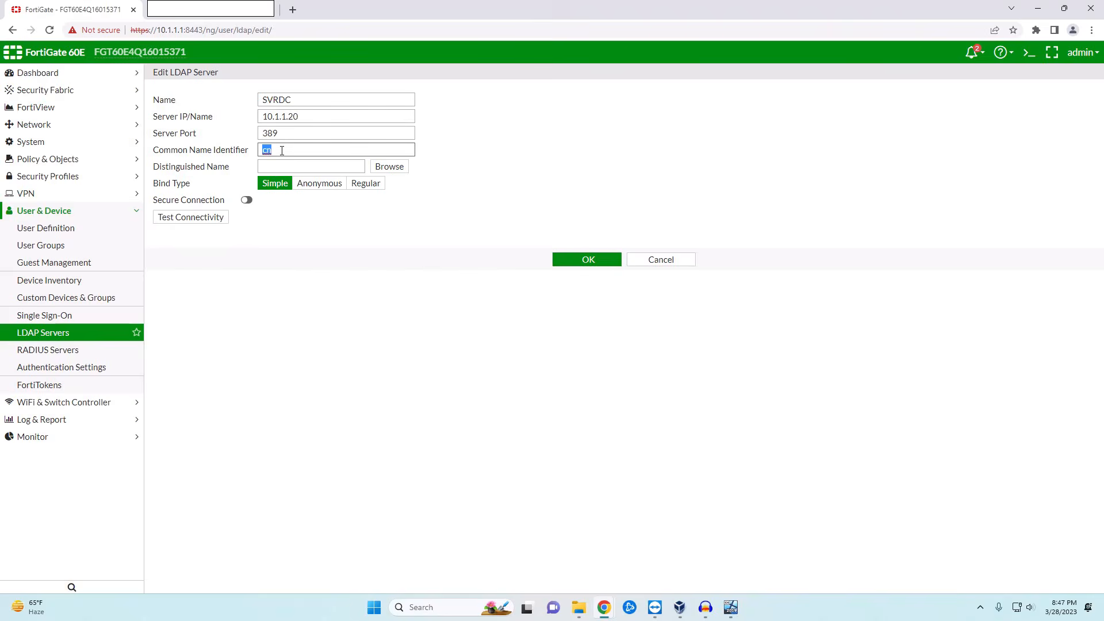
text(SAMAccountName)
Set Regular bind using the domain administrator username and password
click(368, 191)
click(368, 192)
click(329, 197)
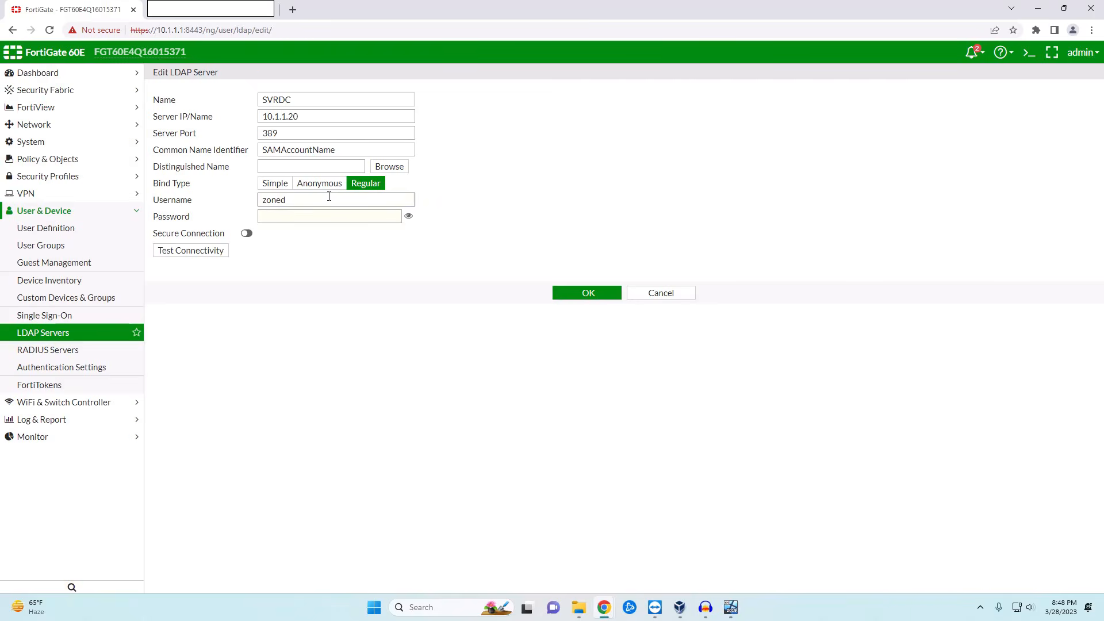
text(eks\Administrator)
key(Tab)
text(•••)
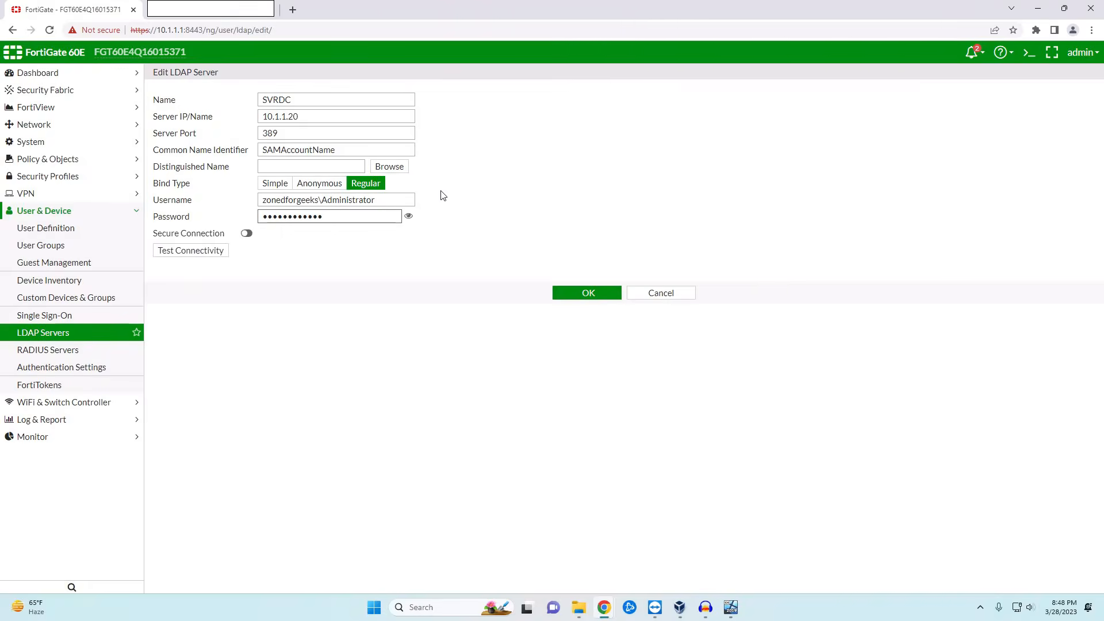
Pick DC=zonedforgeeks,DC=local as the Distinguished Name and save the SVRDC server
click(392, 169)
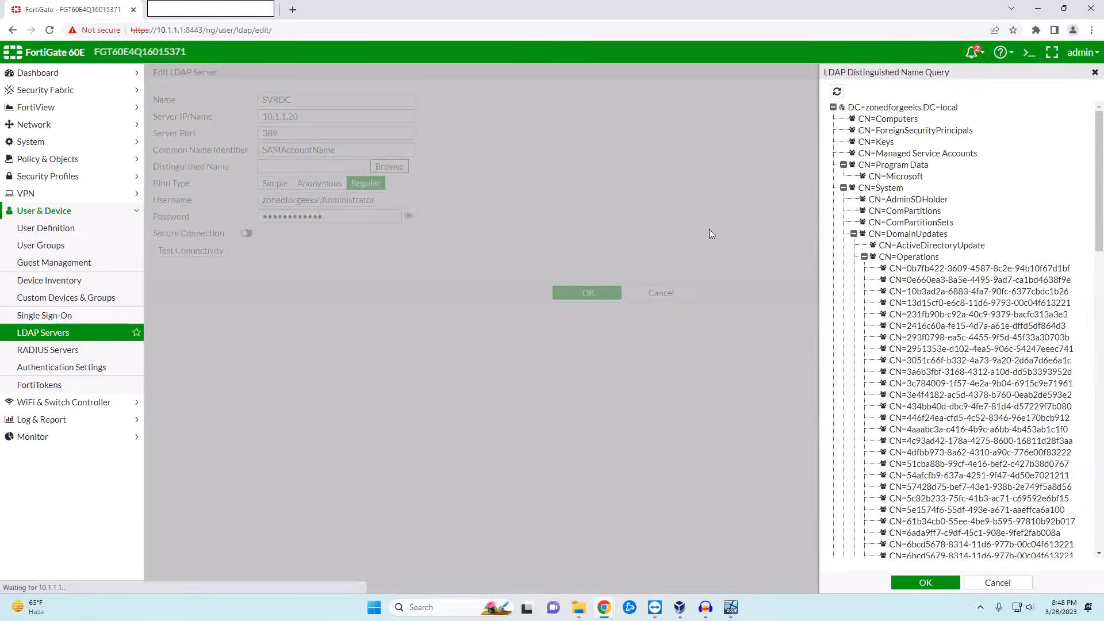
click(863, 256)
click(853, 233)
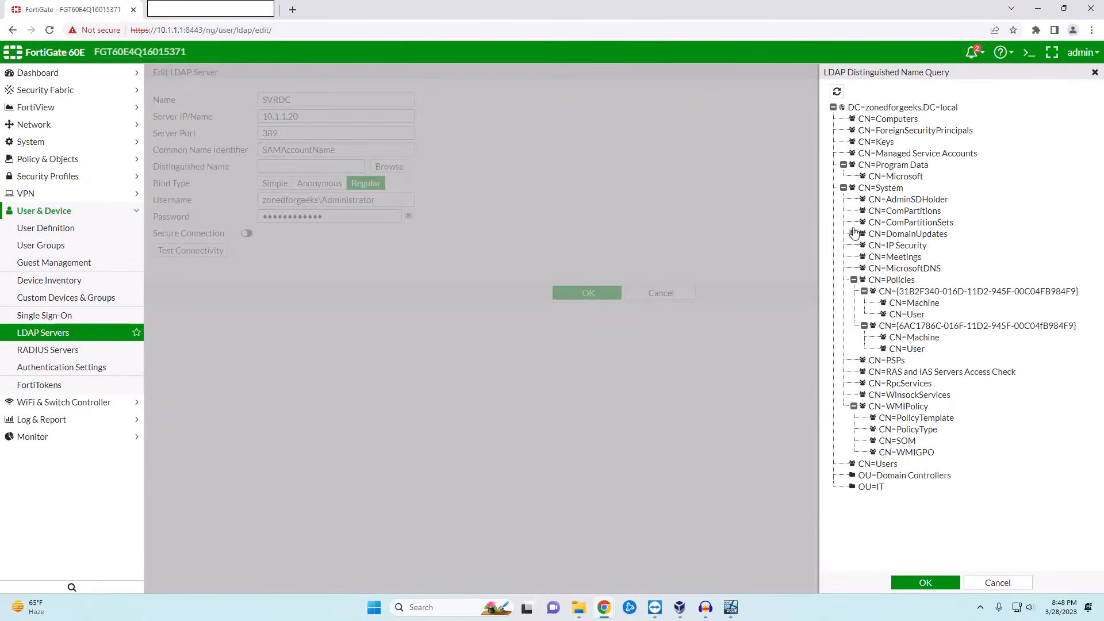
click(881, 108)
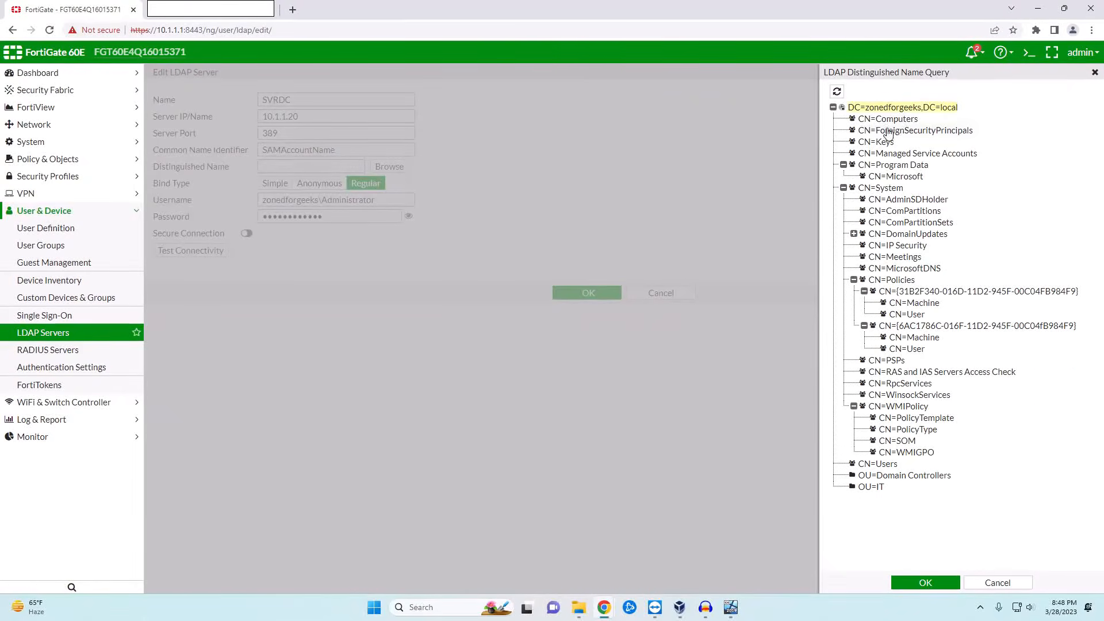
click(914, 582)
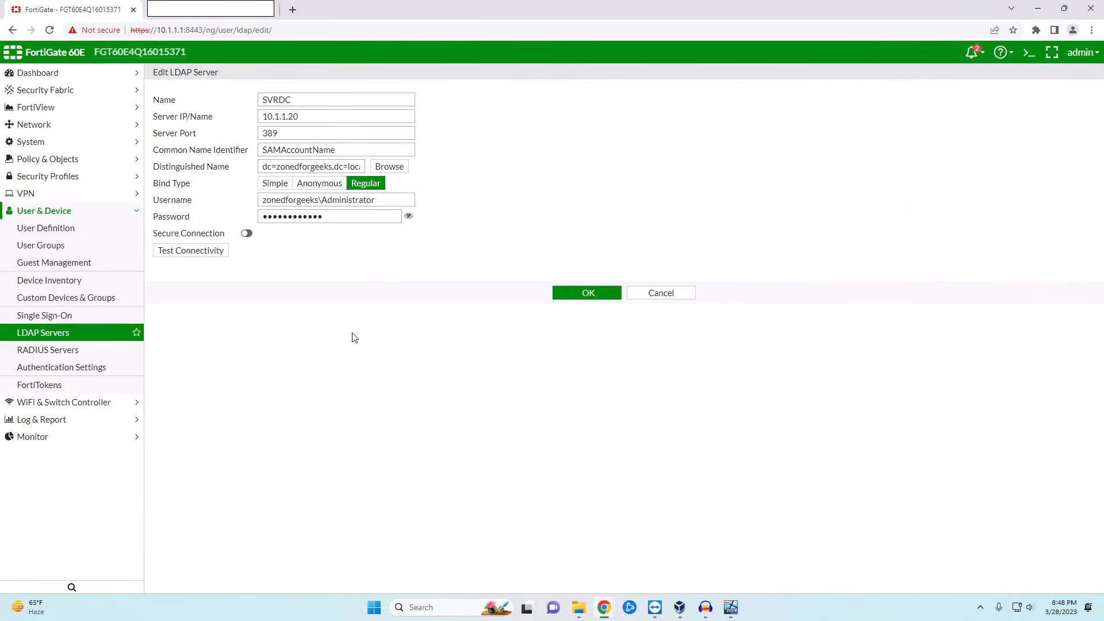
click(587, 292)
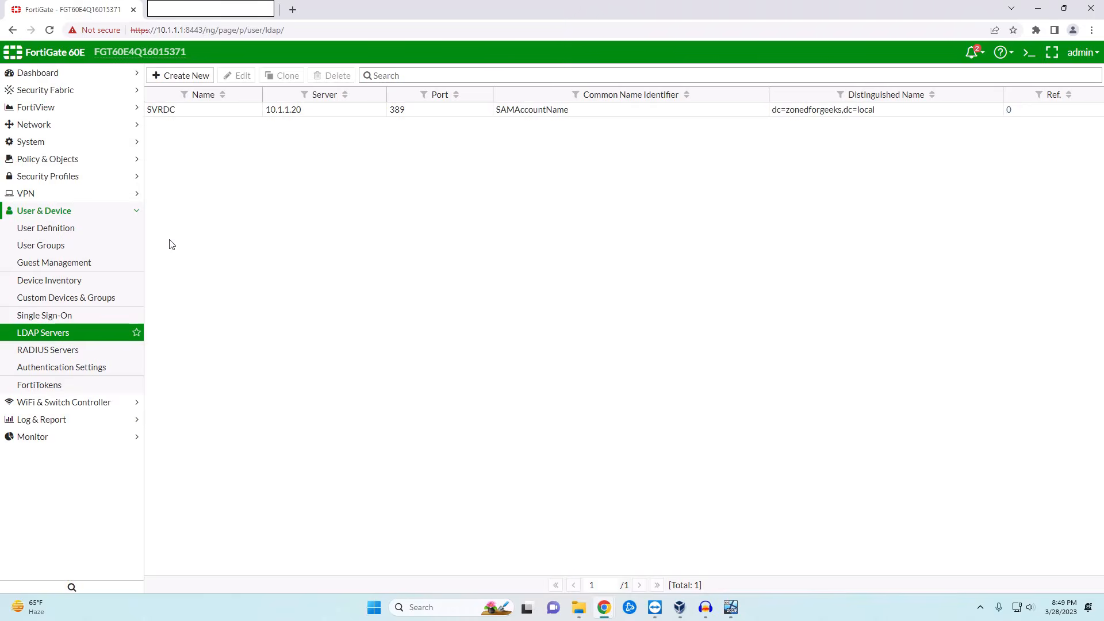
Start a new user group named Firewall Admin
click(52, 251)
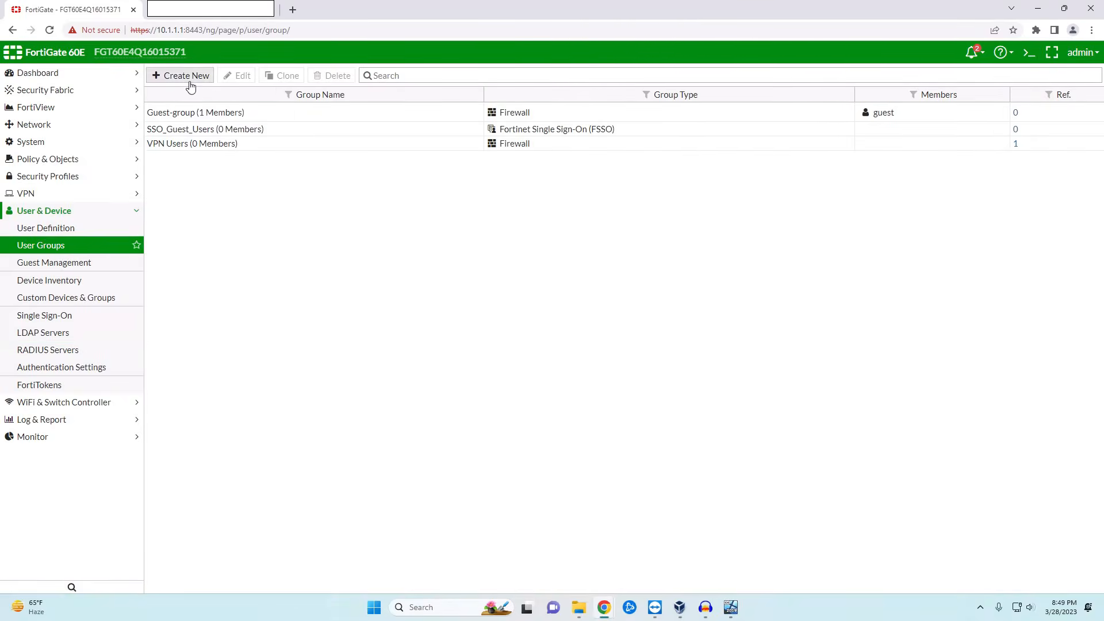
click(186, 76)
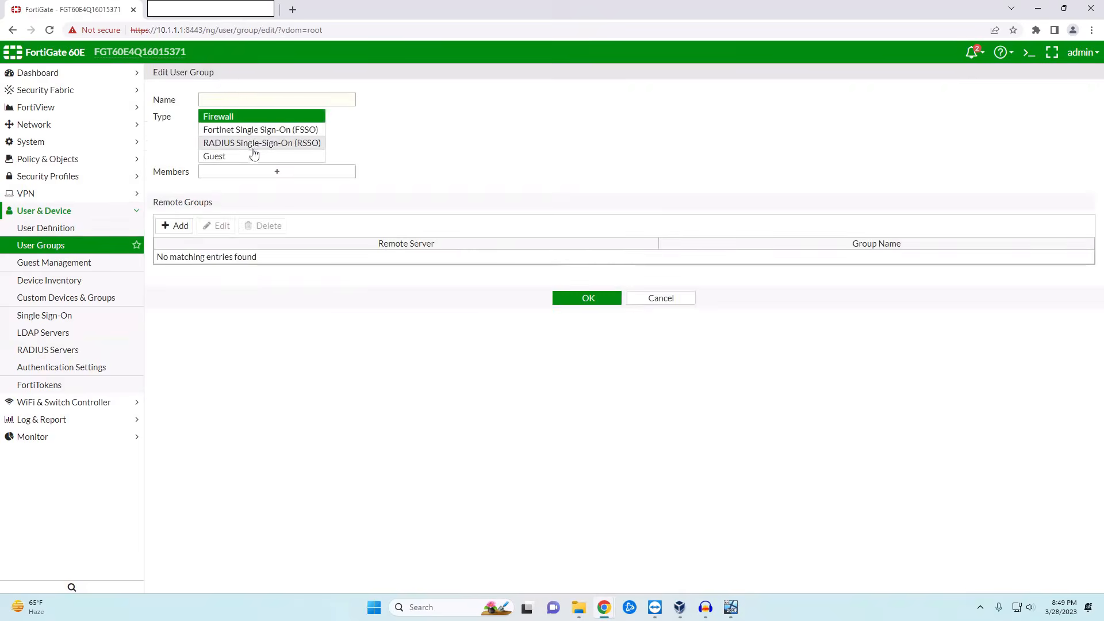
click(244, 100)
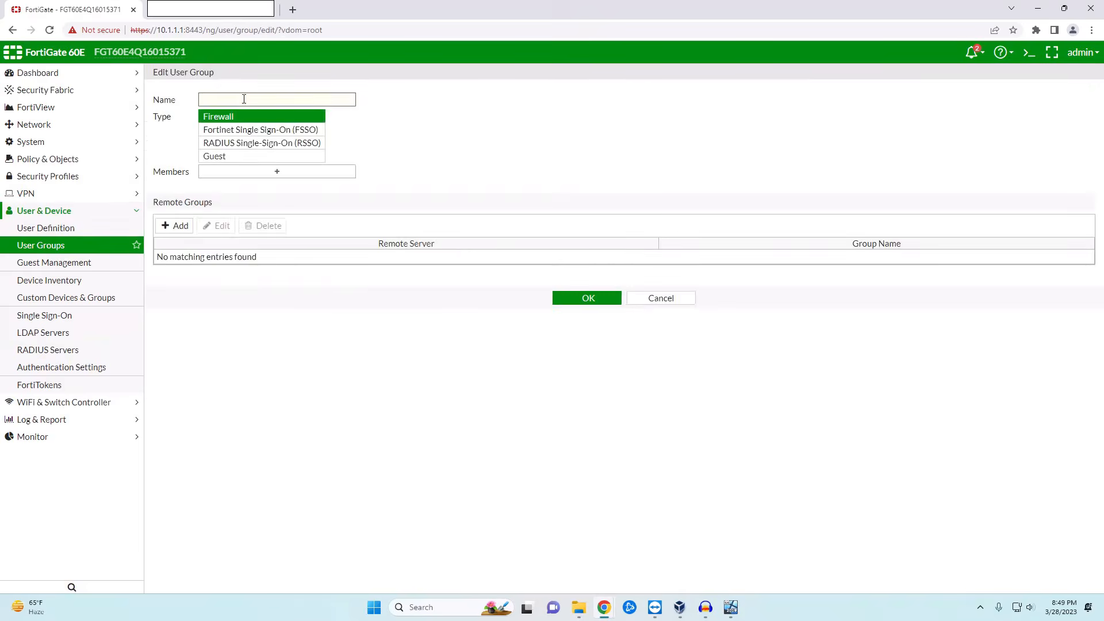
Match the Firewall Admins group from OU=IT on SVRDC, then save the user group
click(178, 226)
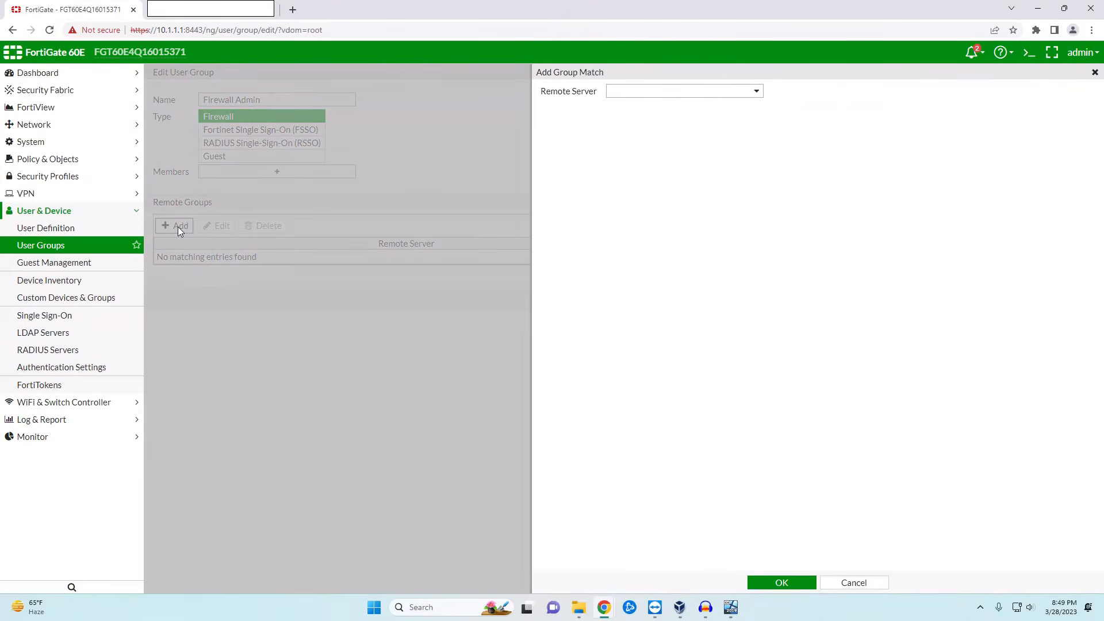
click(653, 92)
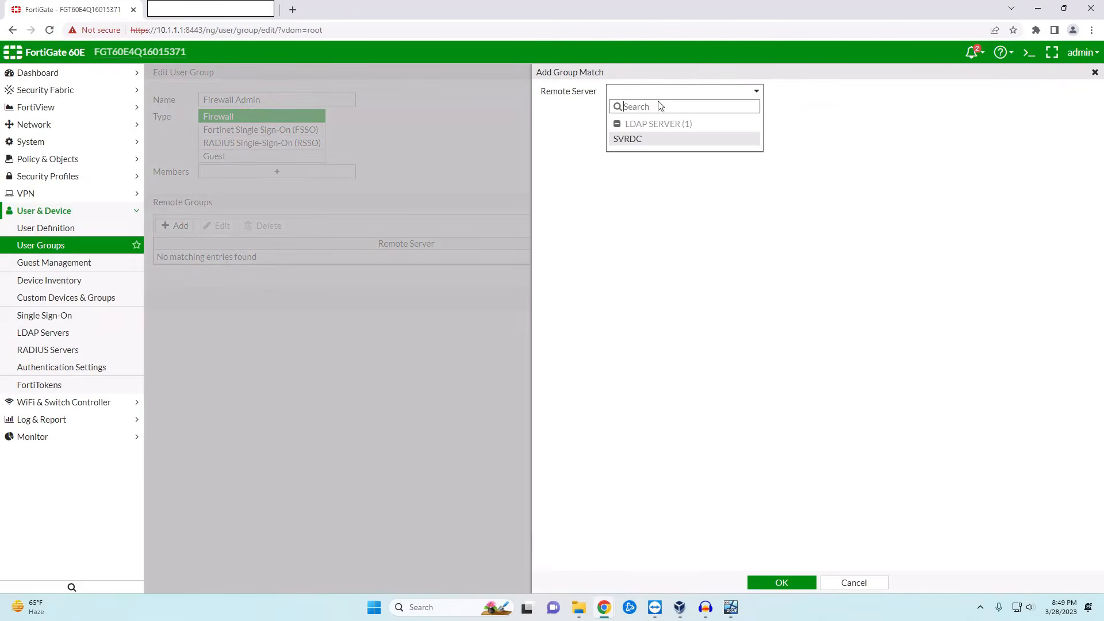
click(631, 139)
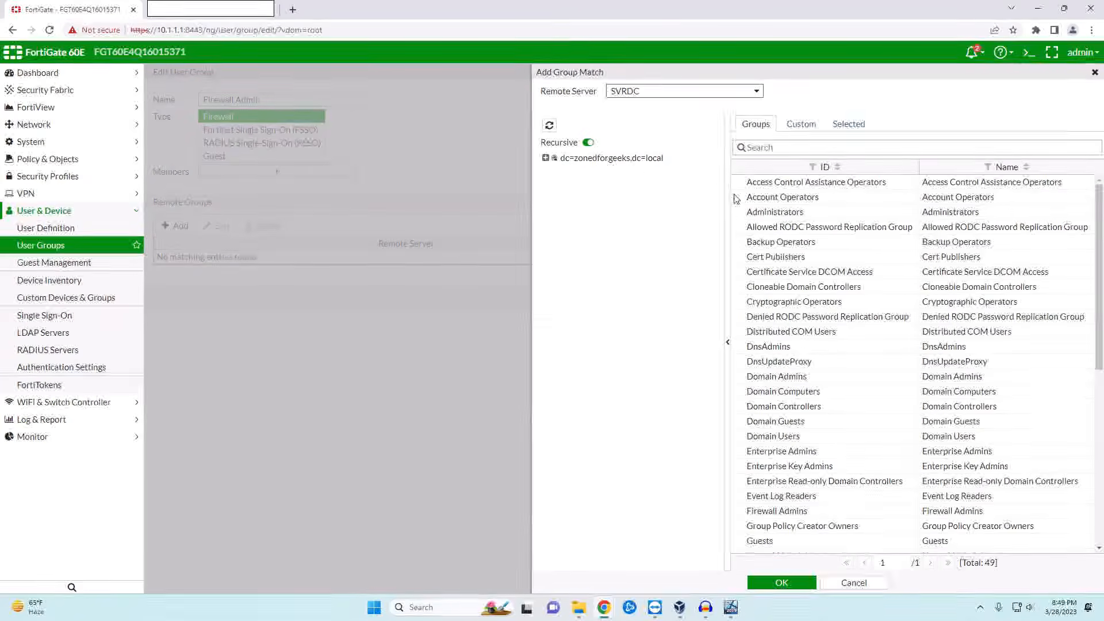
scroll(799, 254, down, 3)
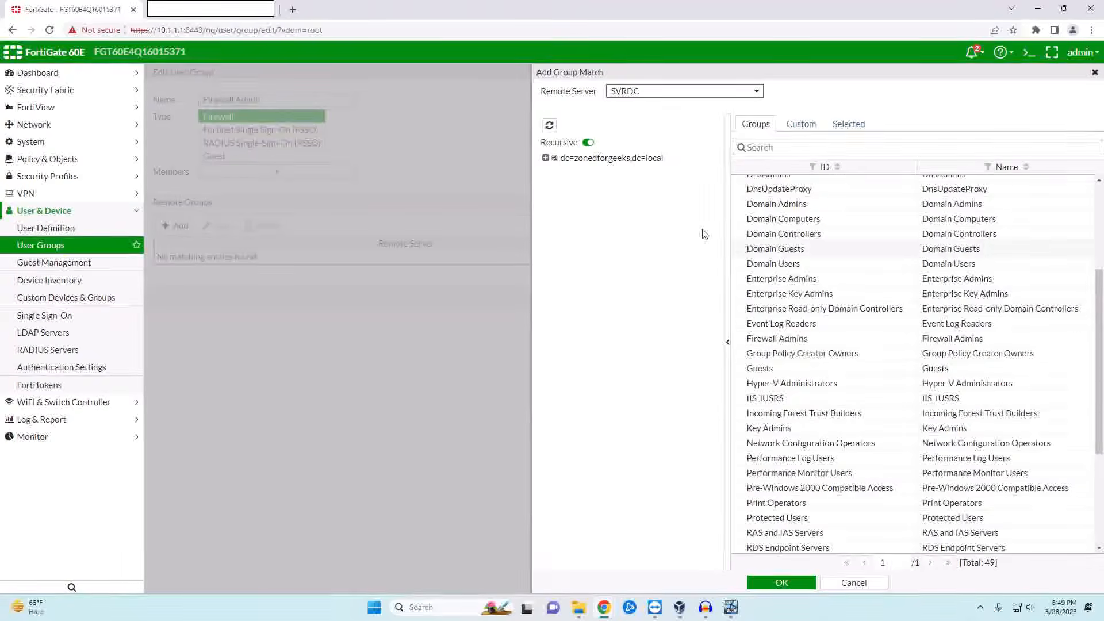
click(546, 158)
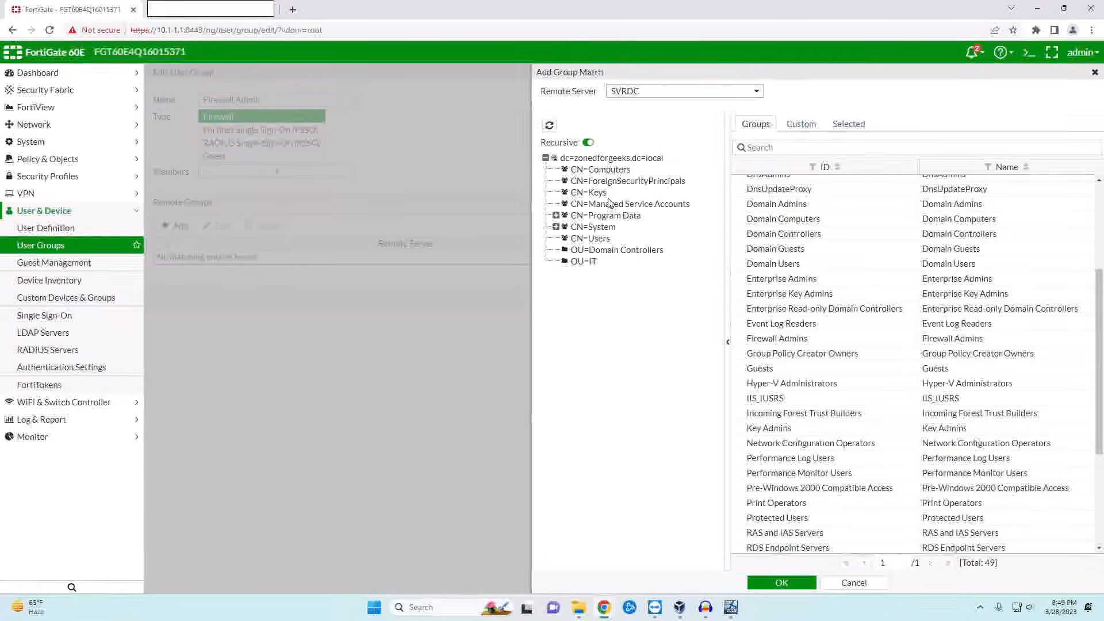
click(587, 265)
click(795, 183)
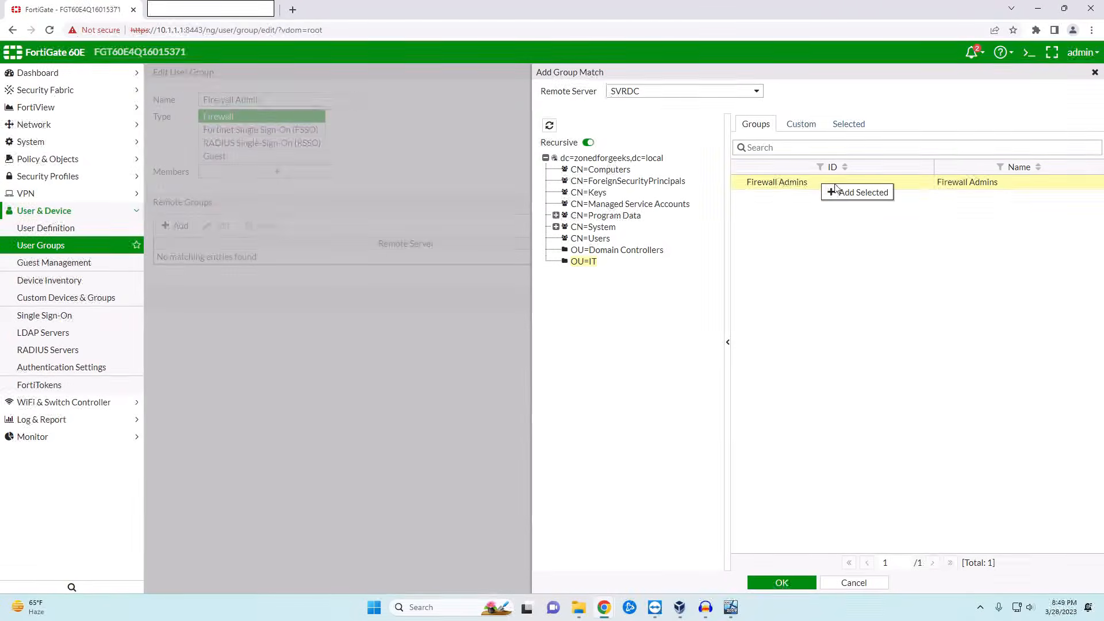
click(856, 198)
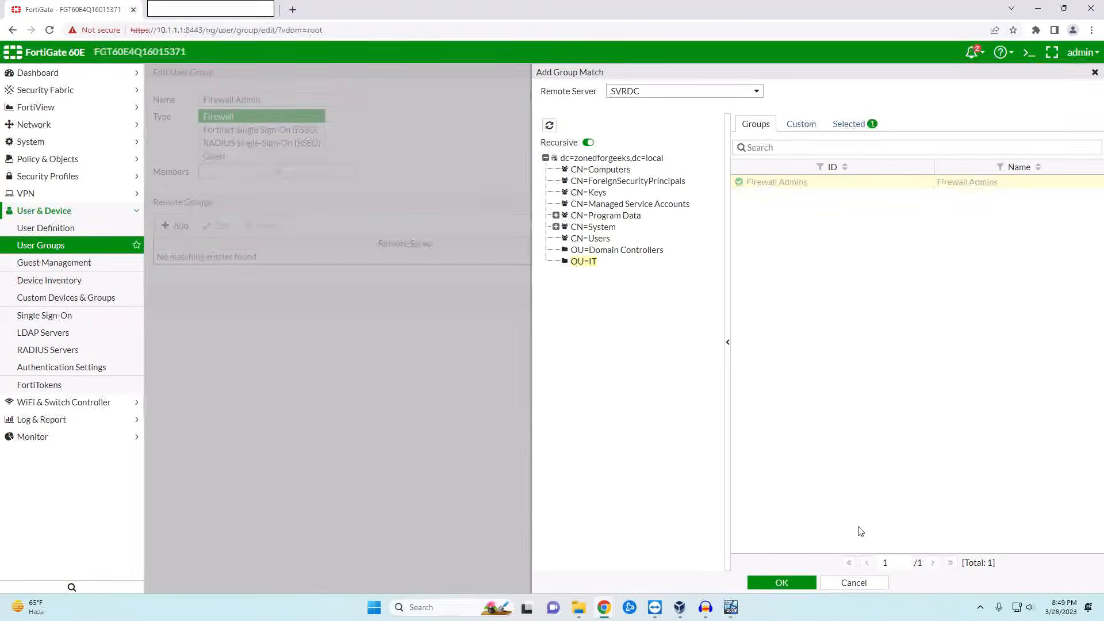
click(782, 583)
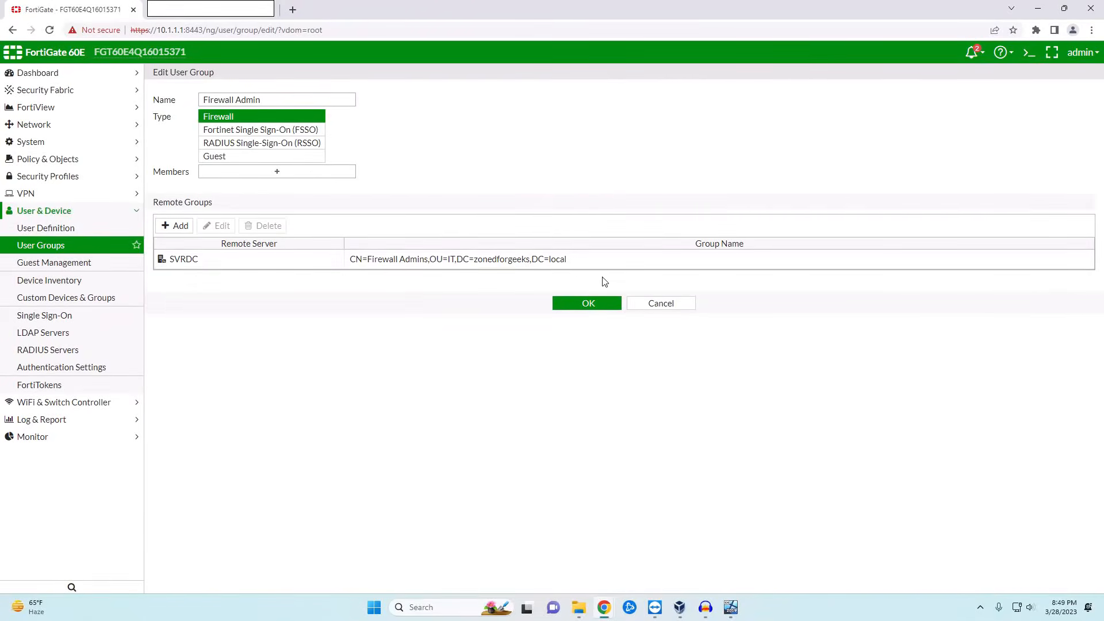
click(588, 305)
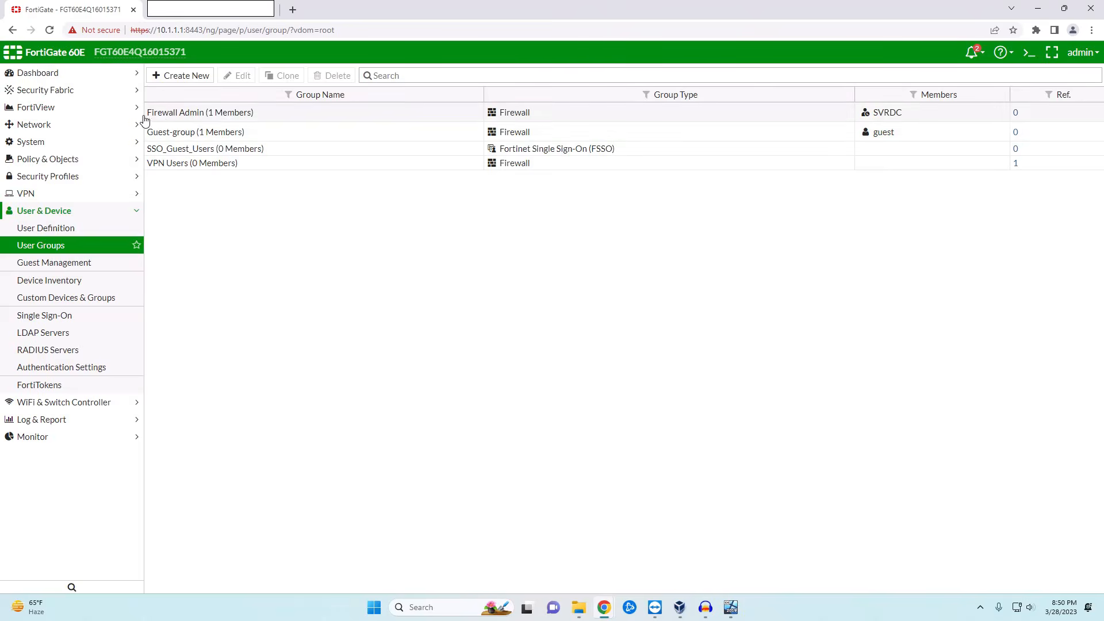
Create administrator LDAP Users matching all Firewall Admin remote group users, with super_admin profile
click(67, 143)
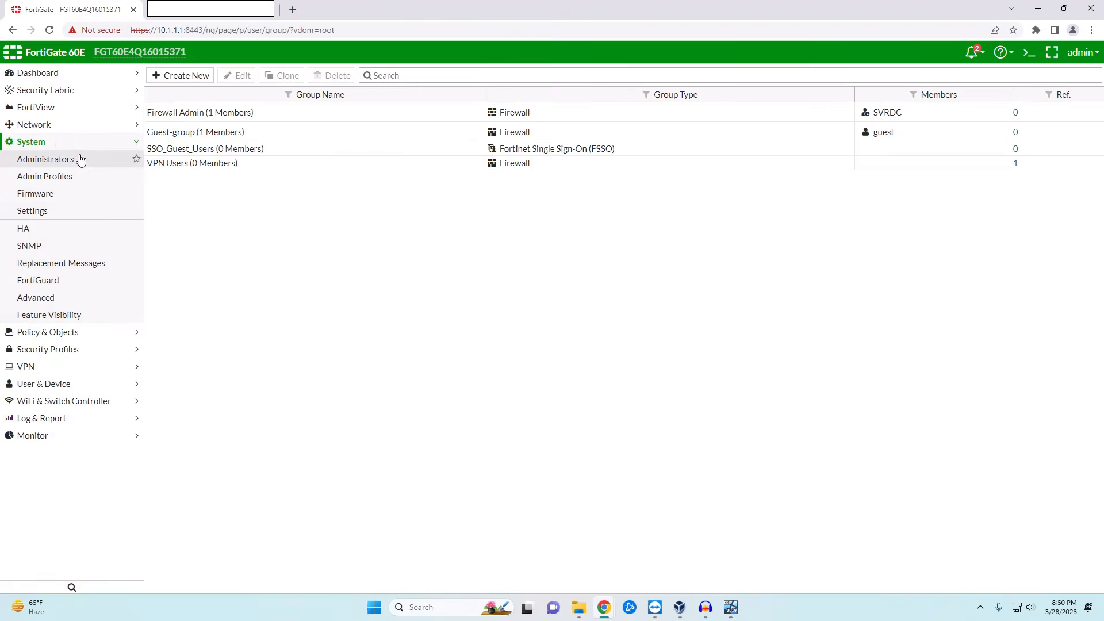
click(70, 163)
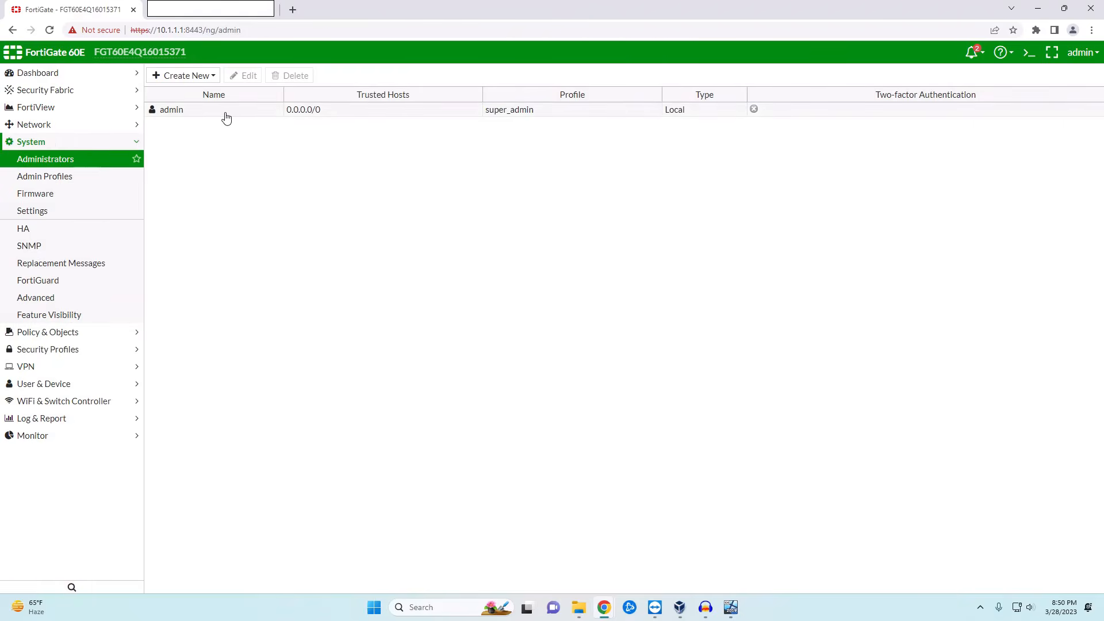
click(180, 77)
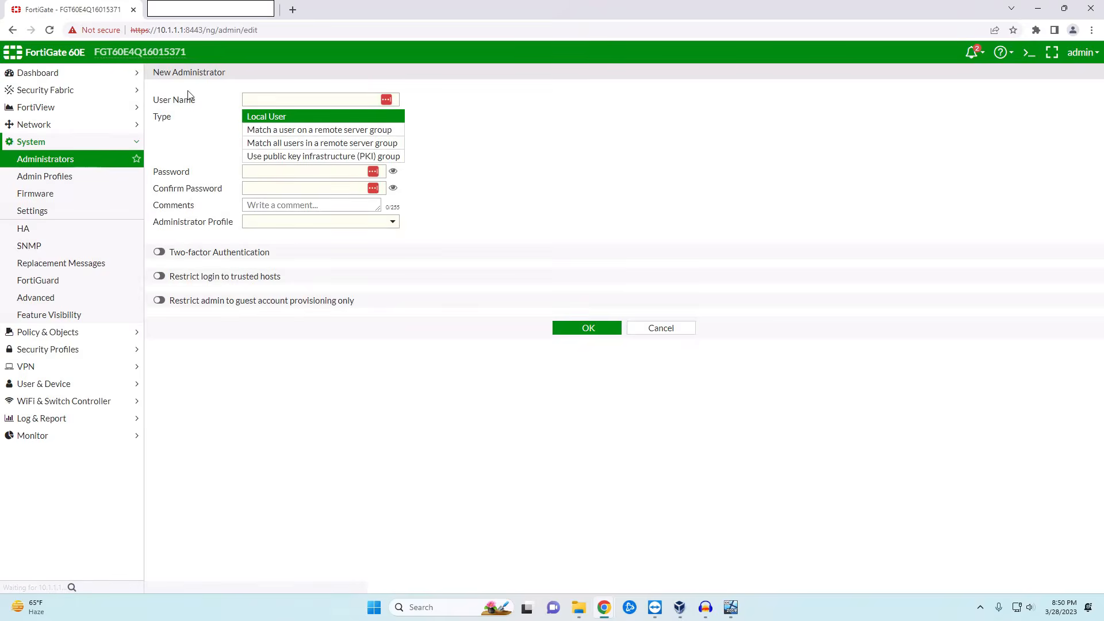
click(288, 103)
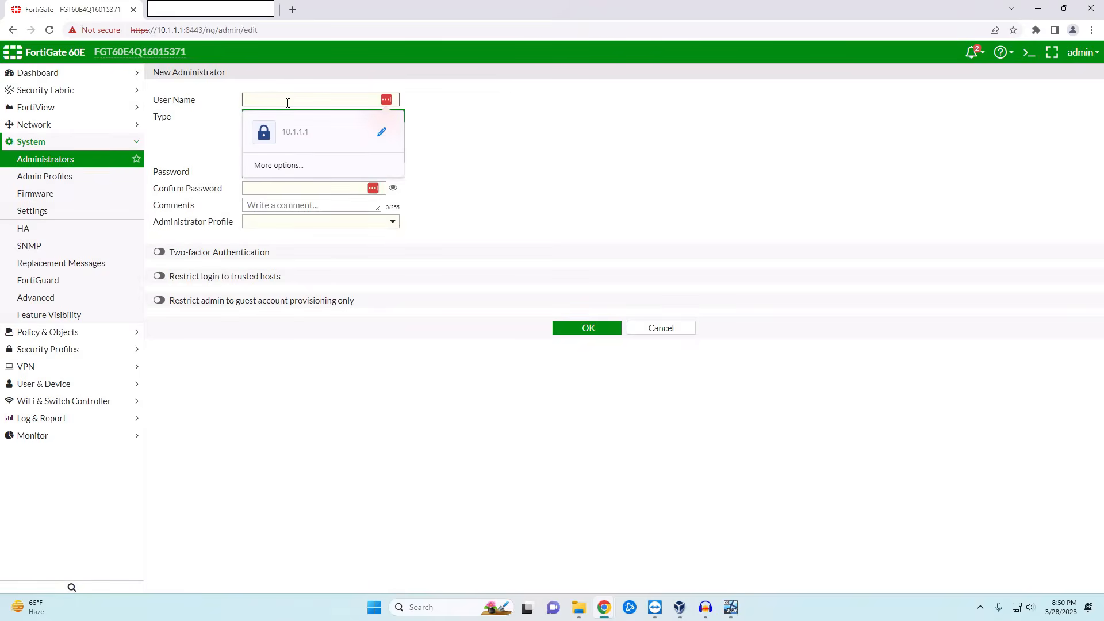
text(LDAP Users)
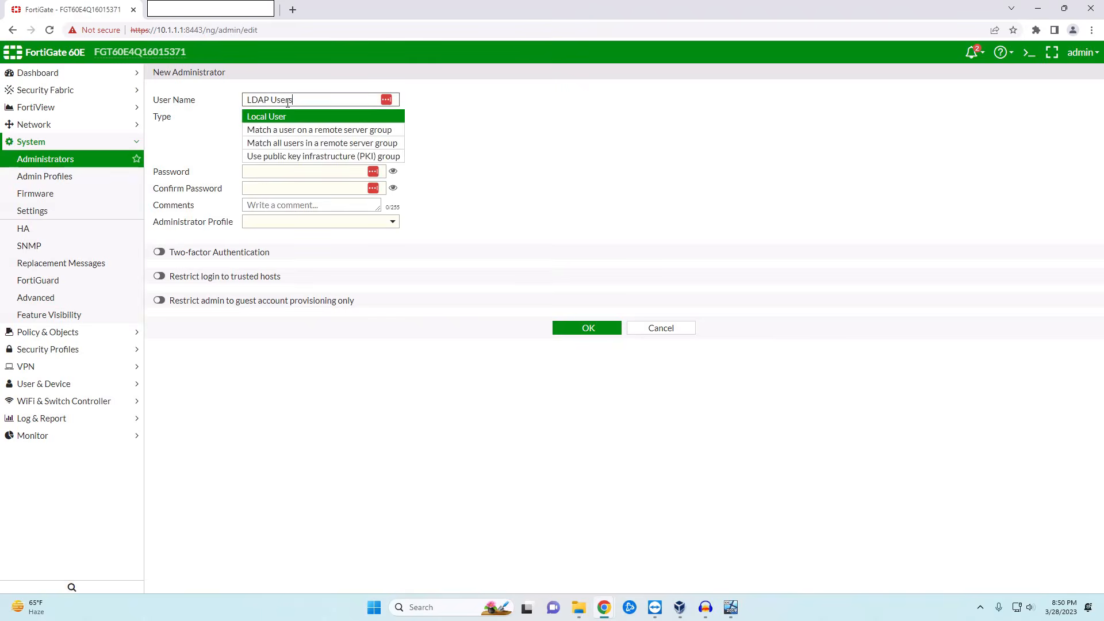
click(306, 145)
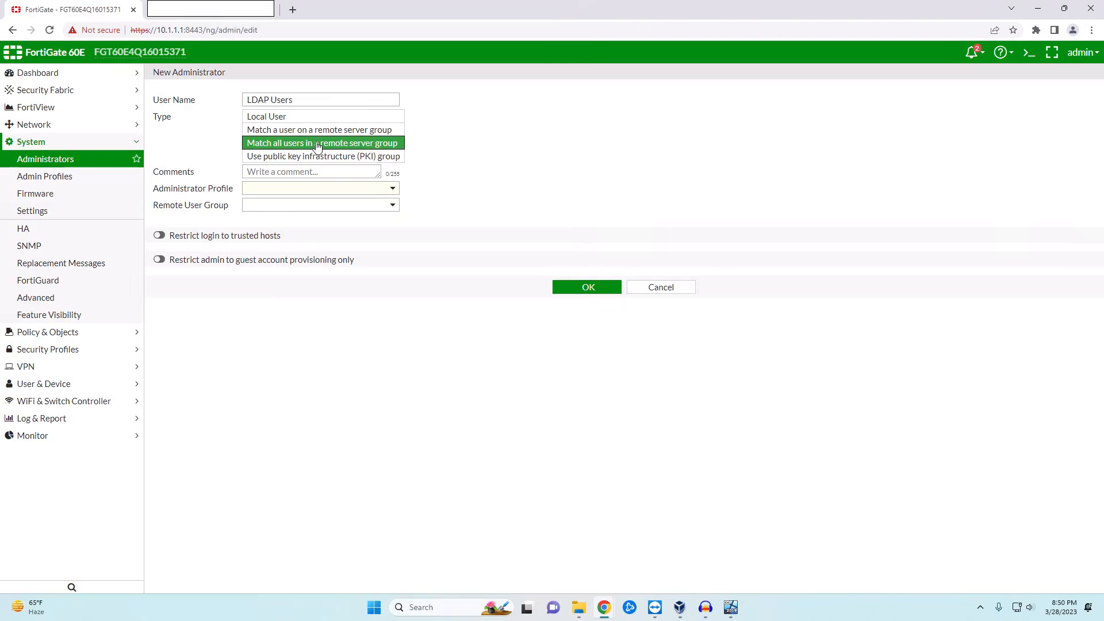
click(386, 196)
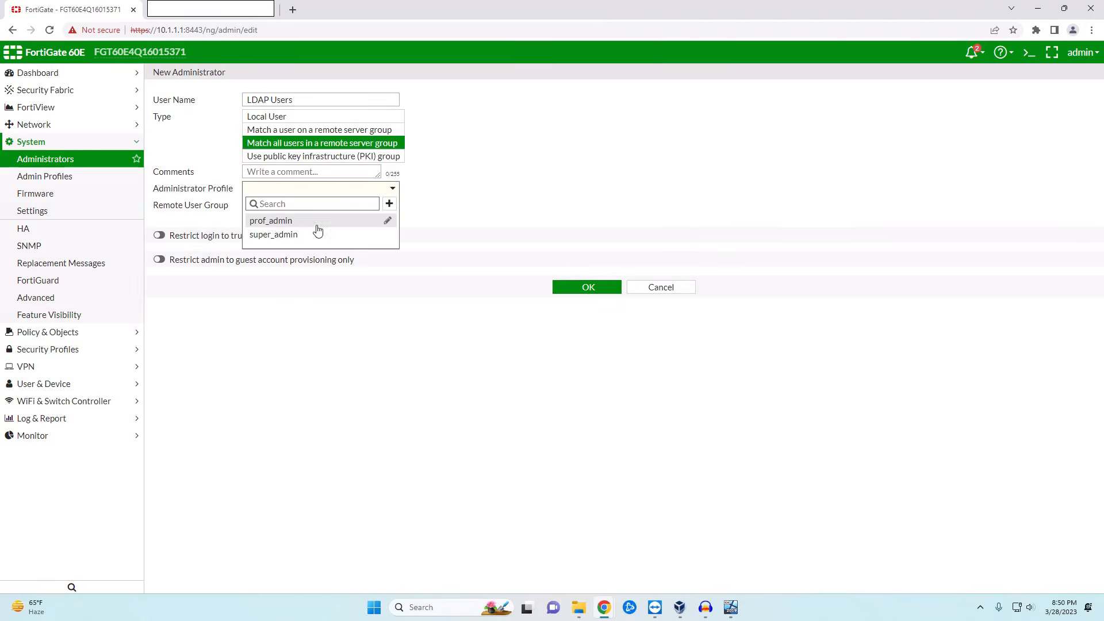
click(283, 235)
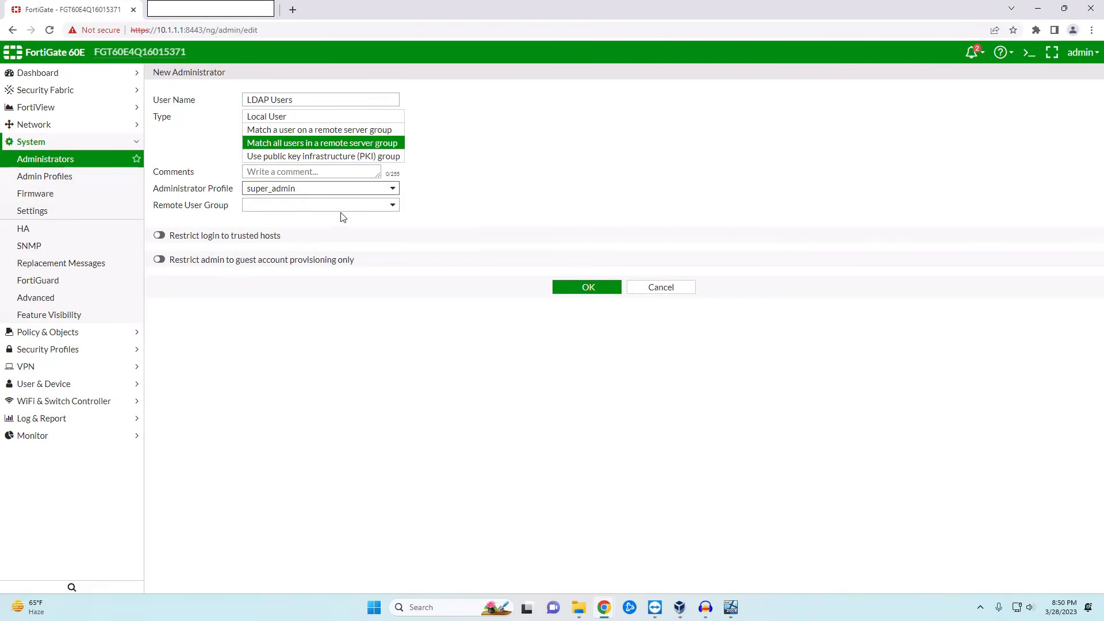
click(354, 206)
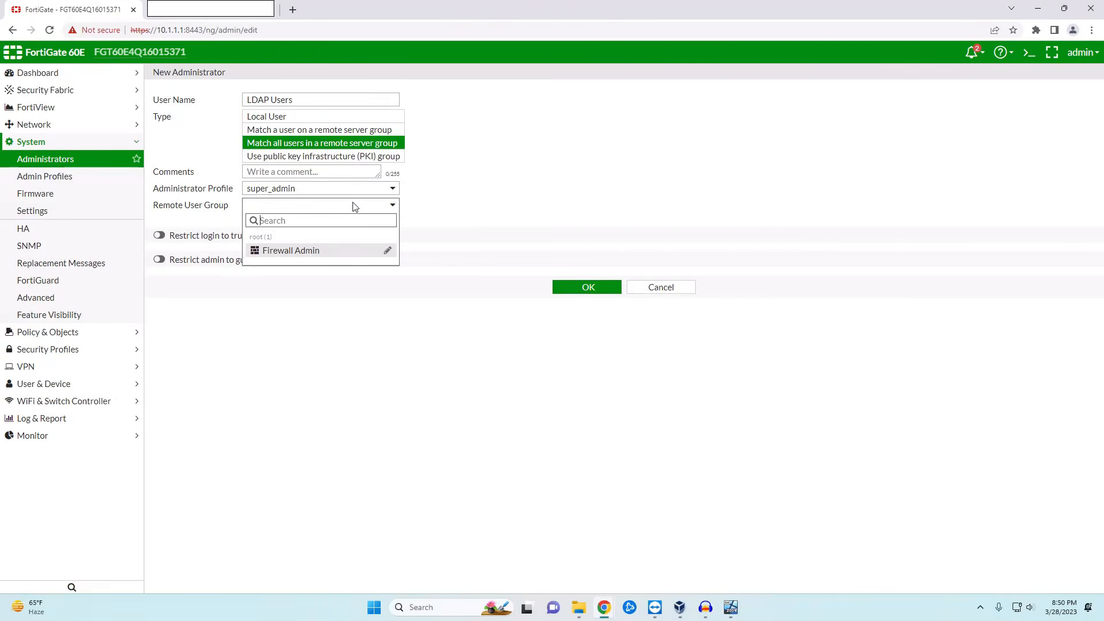
click(300, 252)
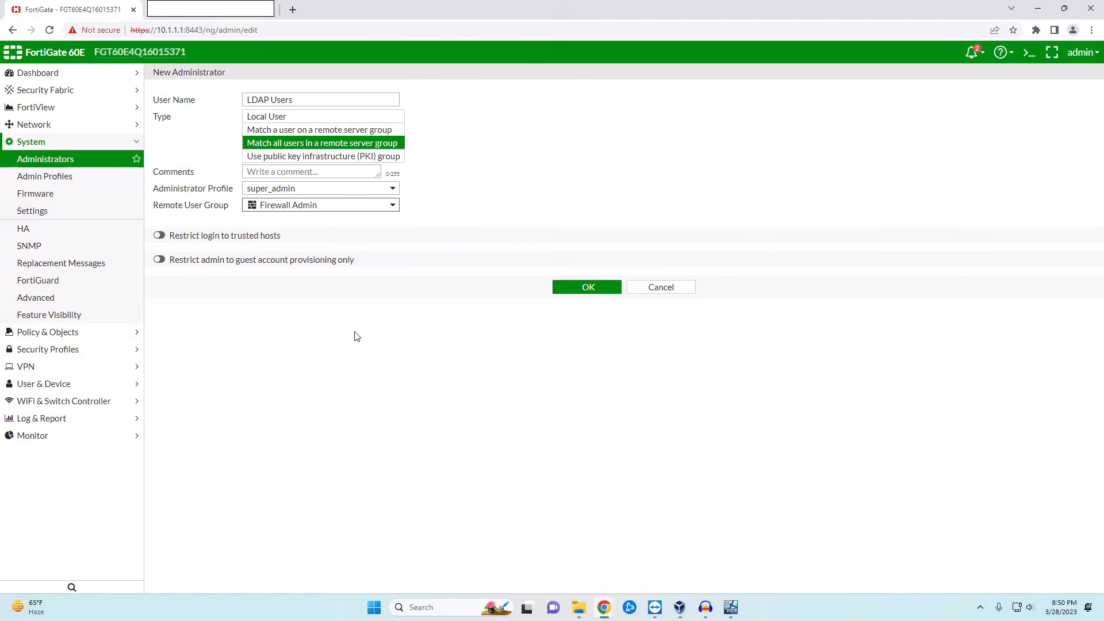
click(575, 291)
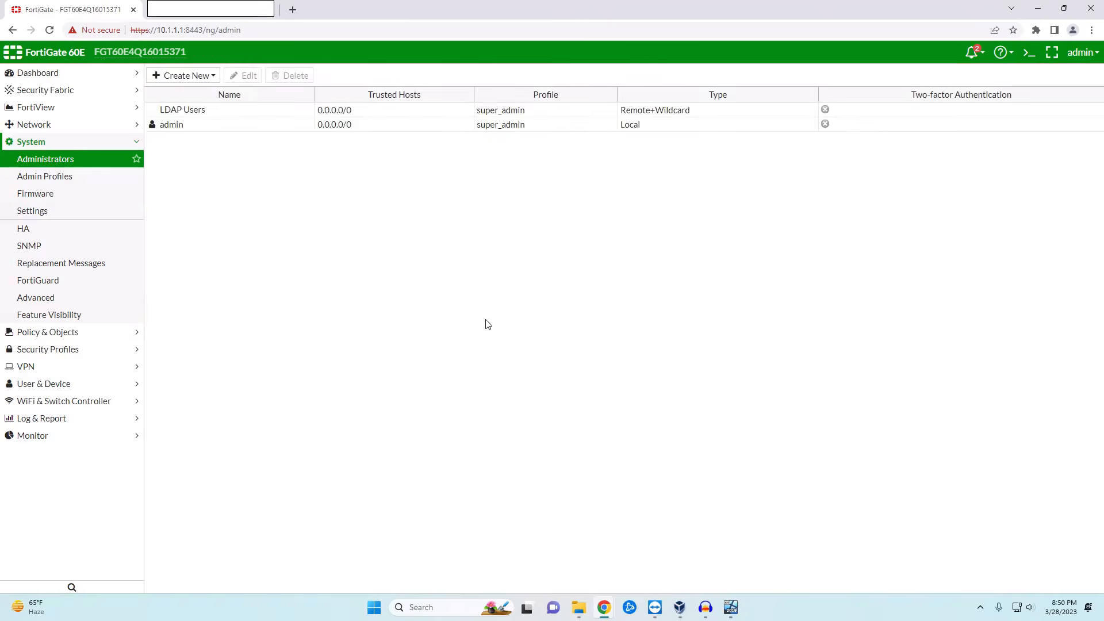
Log out and sign back in with an AD user's name and password
click(1079, 52)
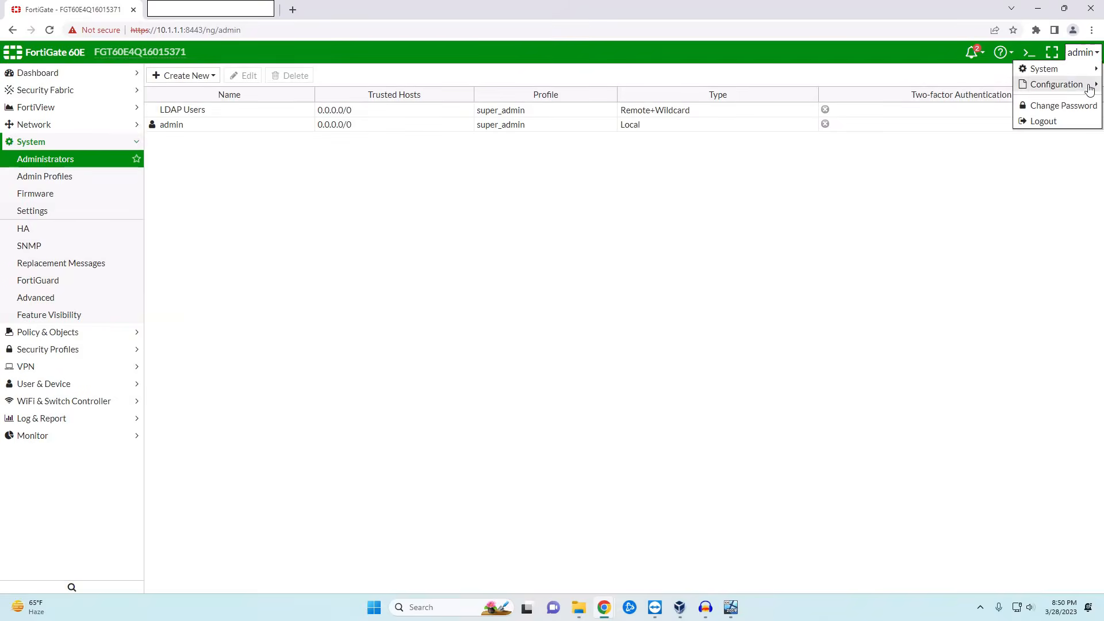
click(1044, 122)
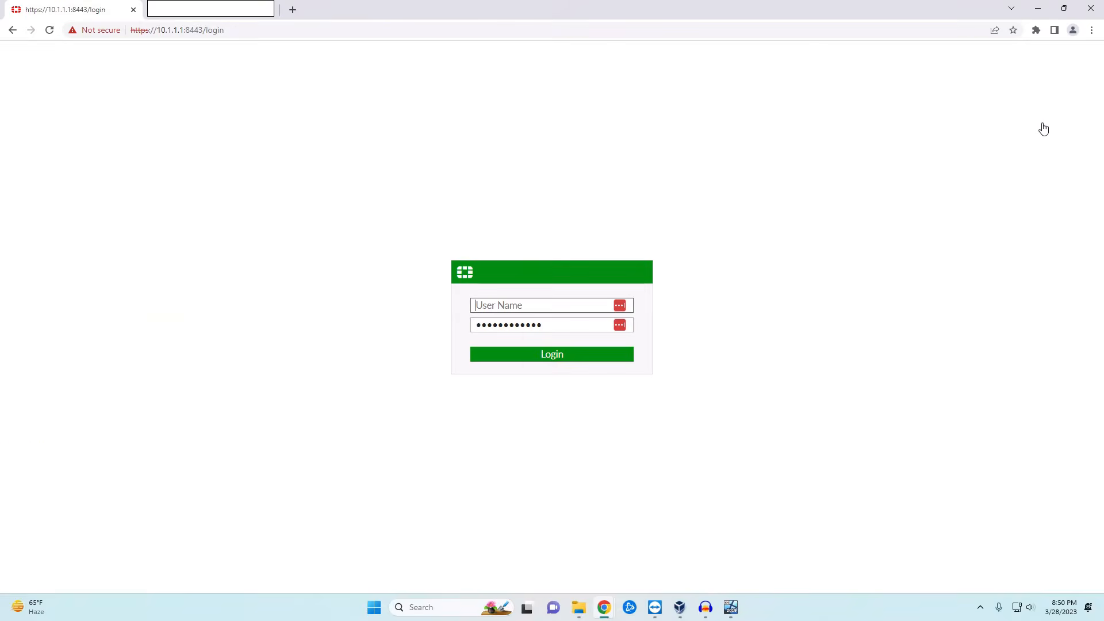
text(djackson)
key(Tab)
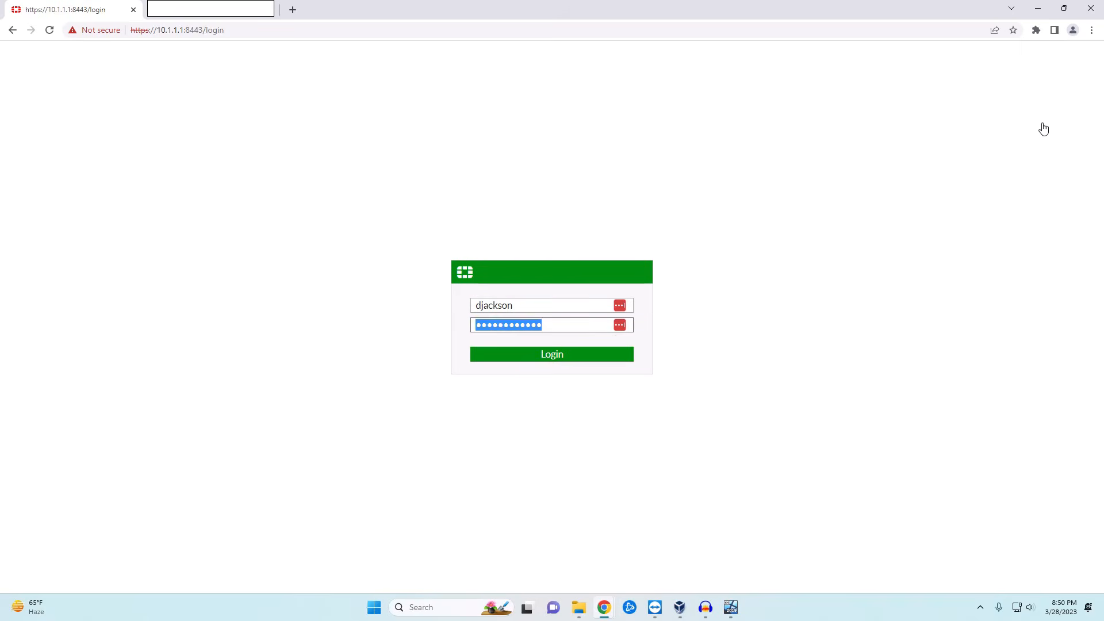
text(***)
key(Return)
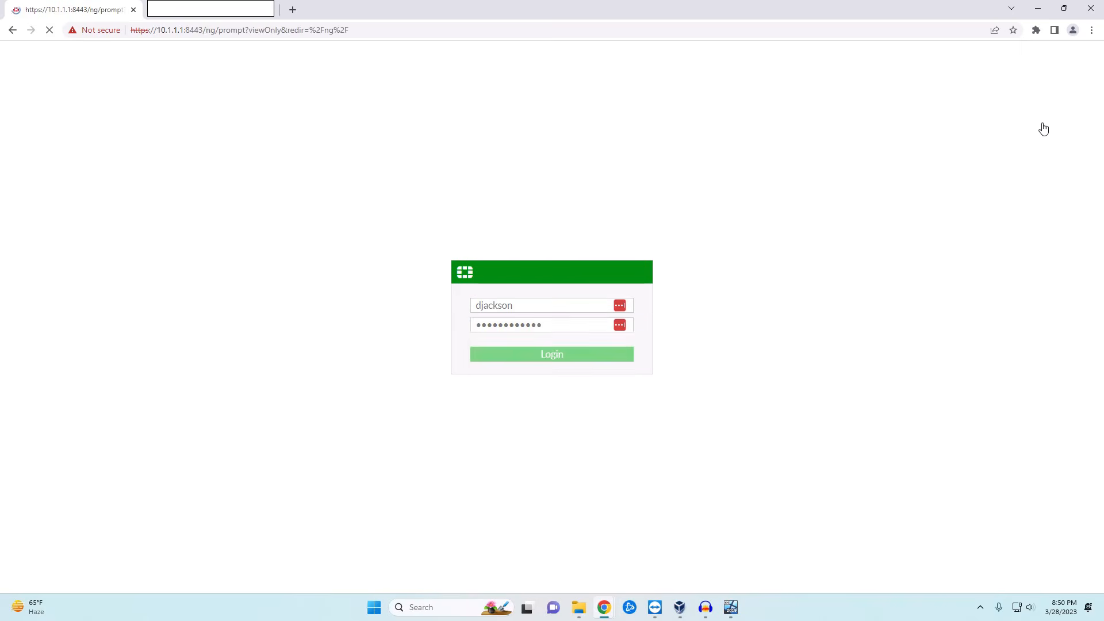
Dismiss the password-save prompt and log out of that session again
click(991, 142)
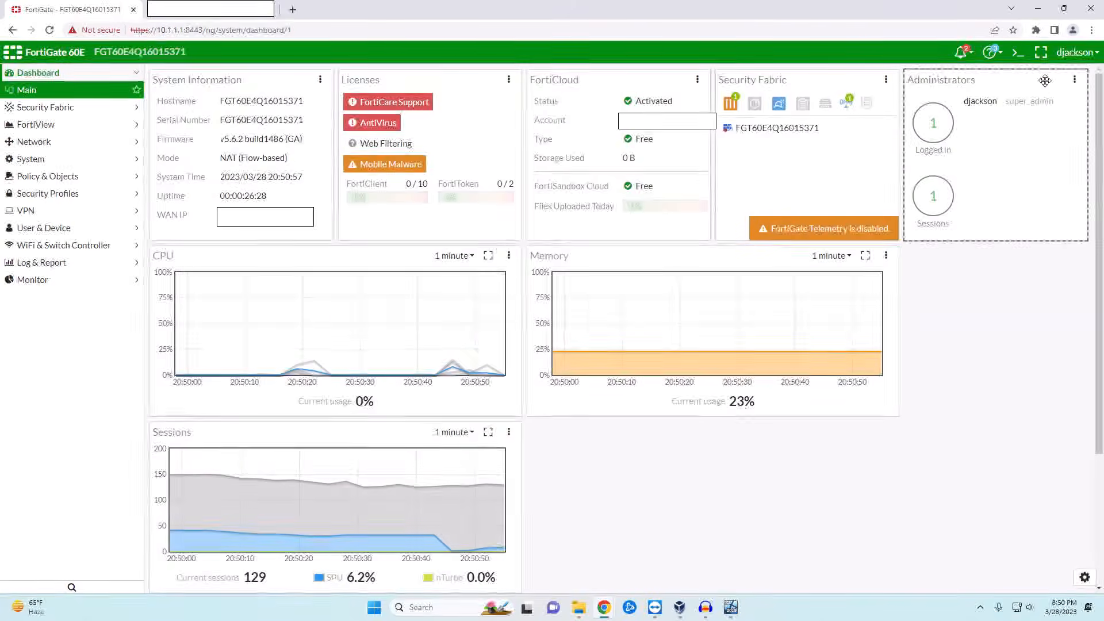
click(1075, 53)
click(1044, 122)
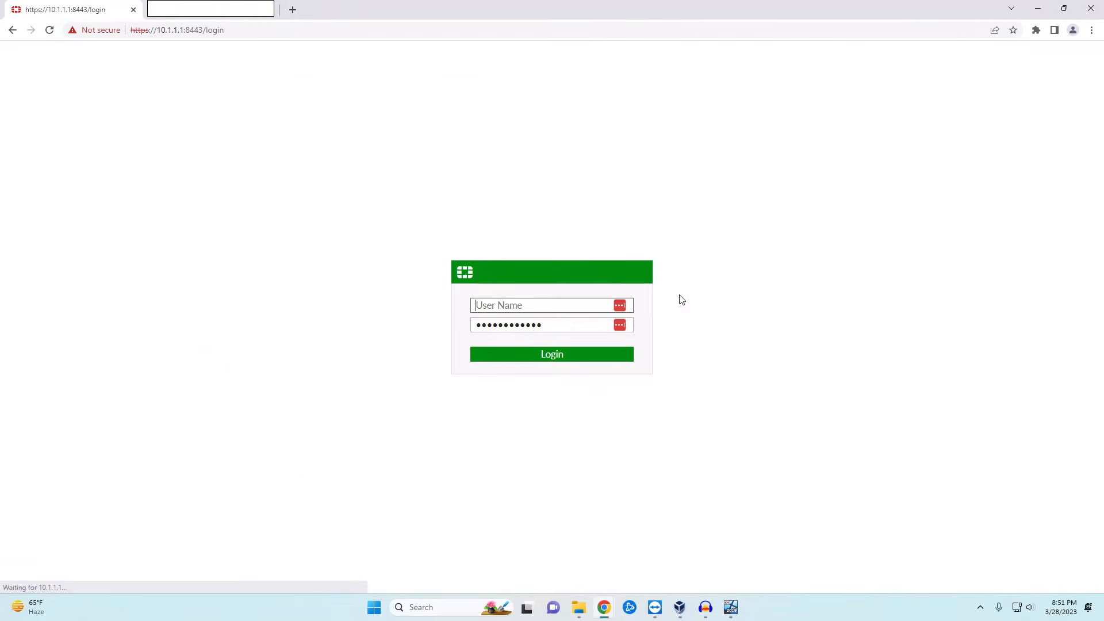
Sign in with the test domain user's account and decline saving the password
click(572, 305)
text(ghammond)
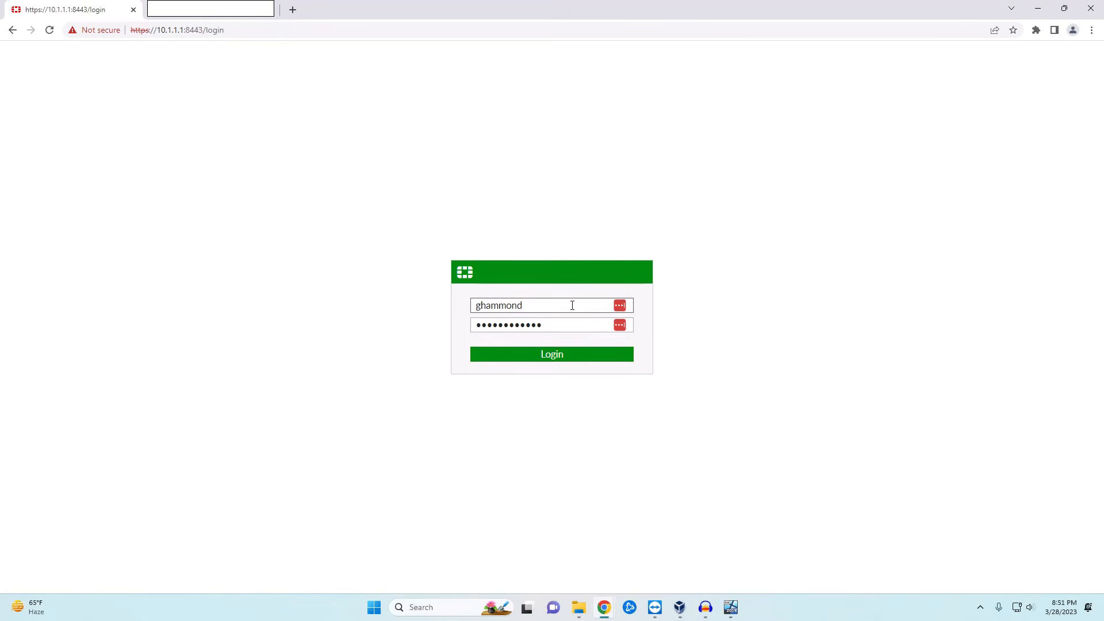
click(552, 360)
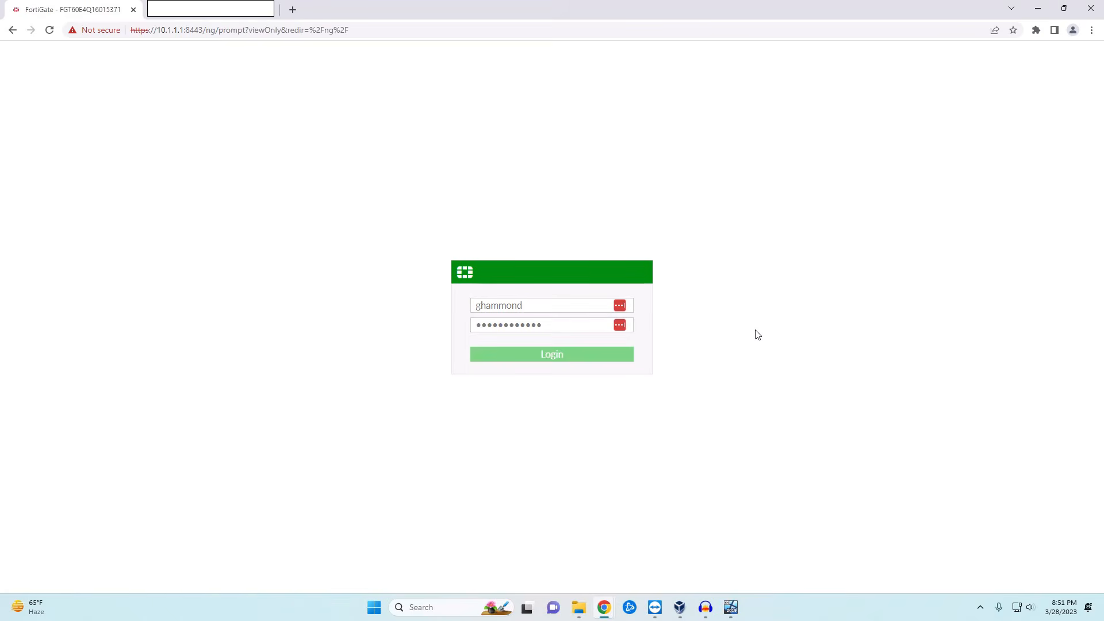
click(986, 145)
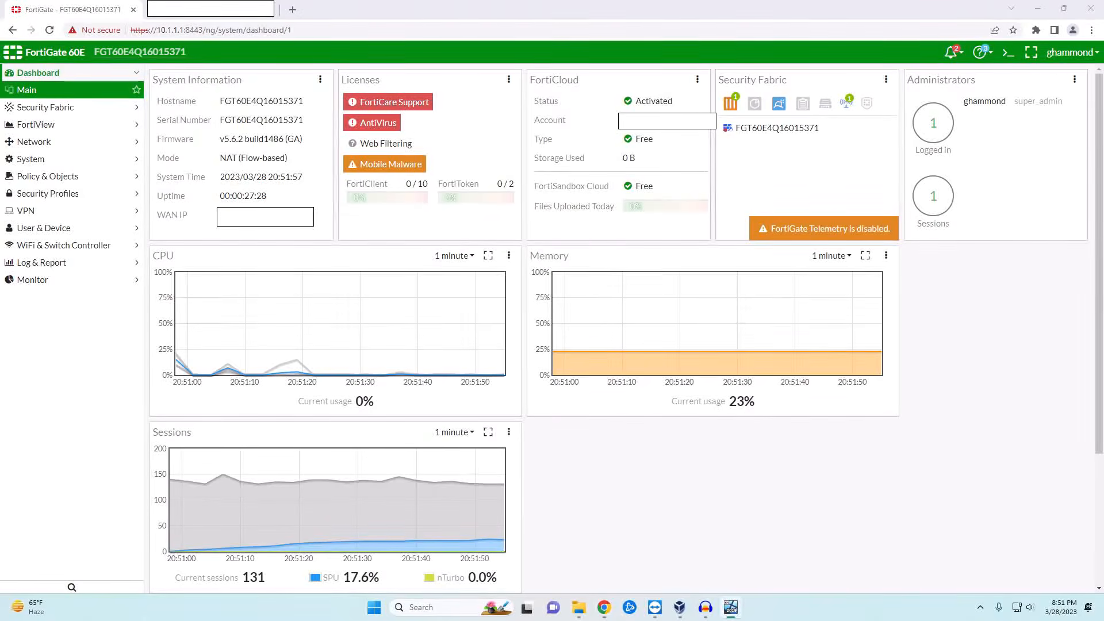
Search the zonedforgeeks.local domain for the test user's account
key(alt+Tab)
drag(937, 99, 580, 117)
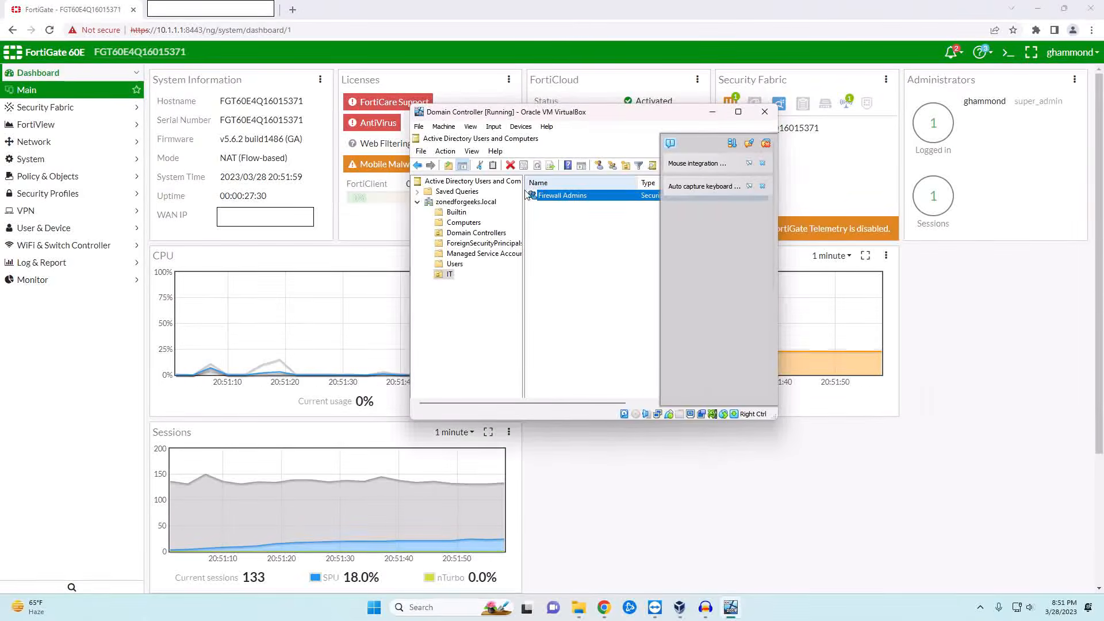
right_click(454, 205)
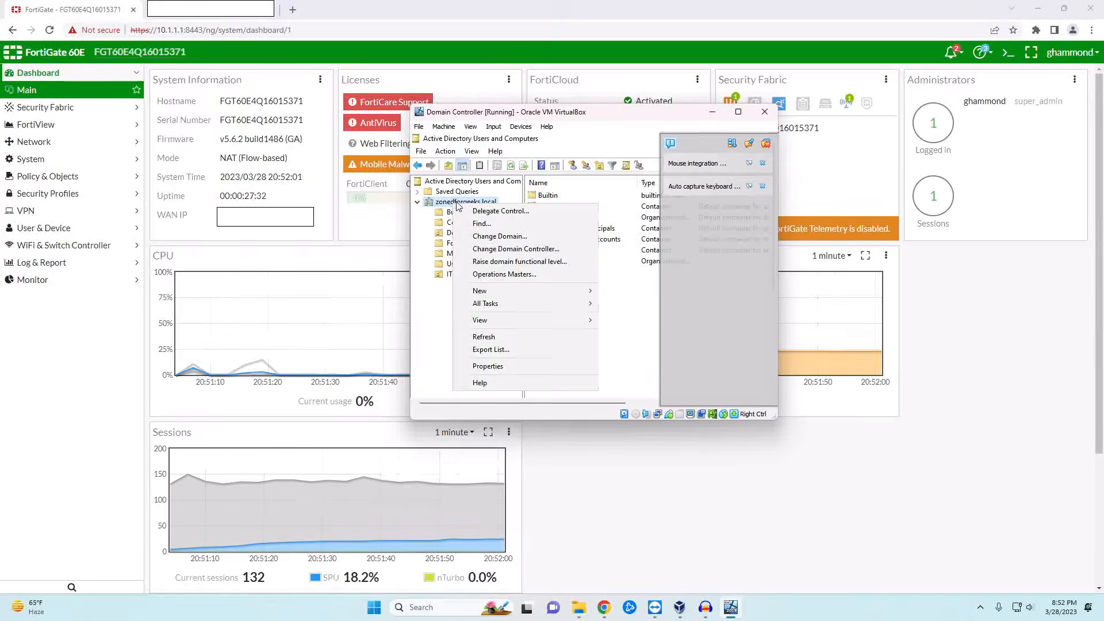
click(482, 225)
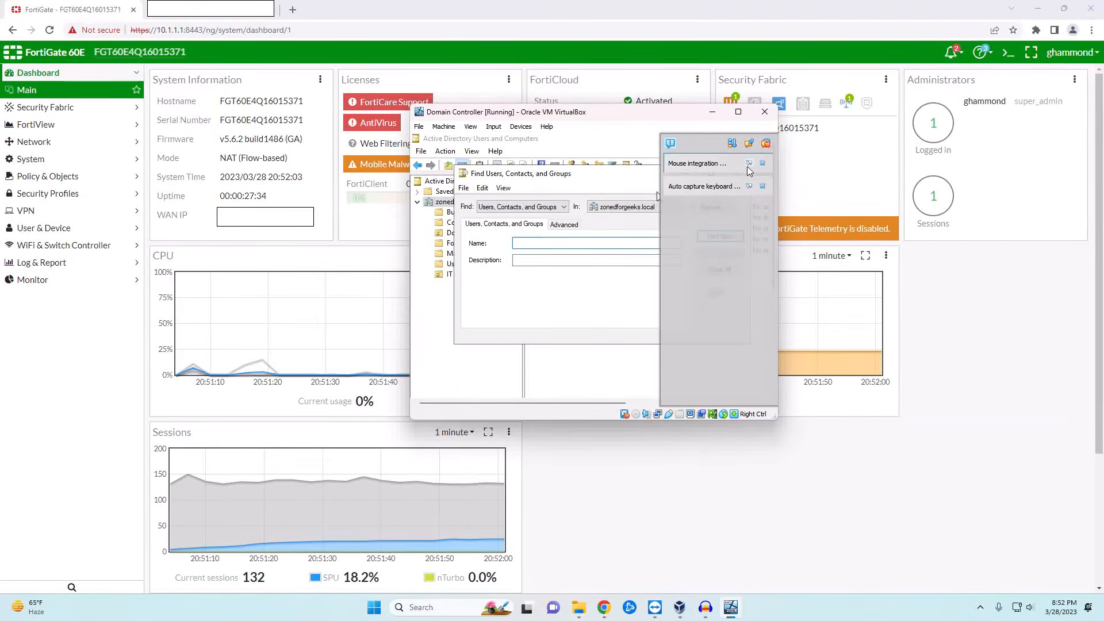
click(763, 163)
click(763, 163)
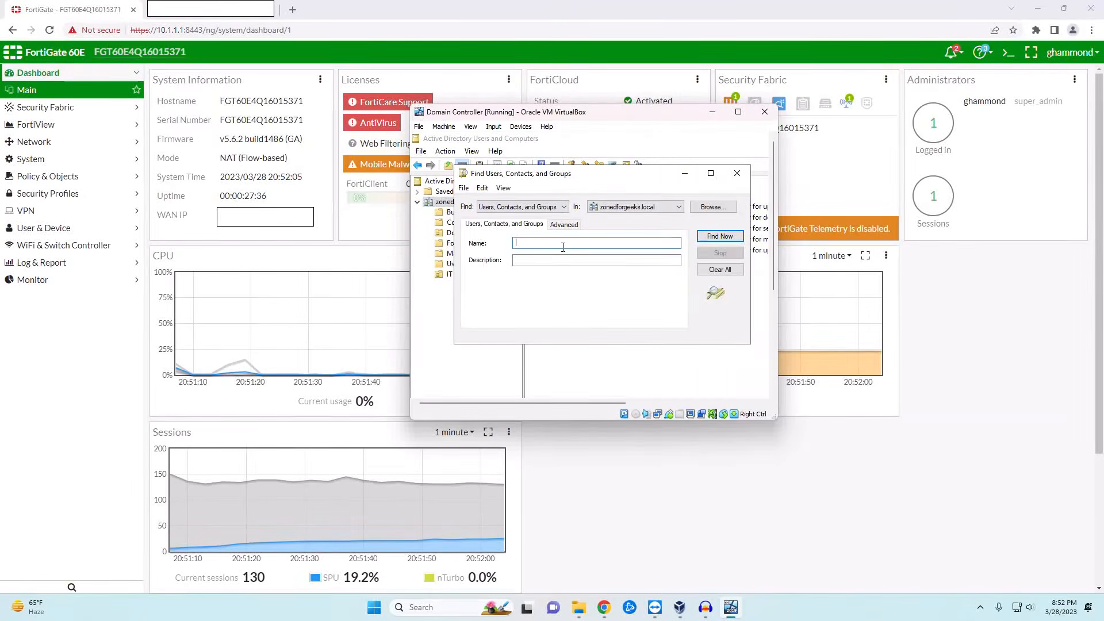
text(george)
key(Return)
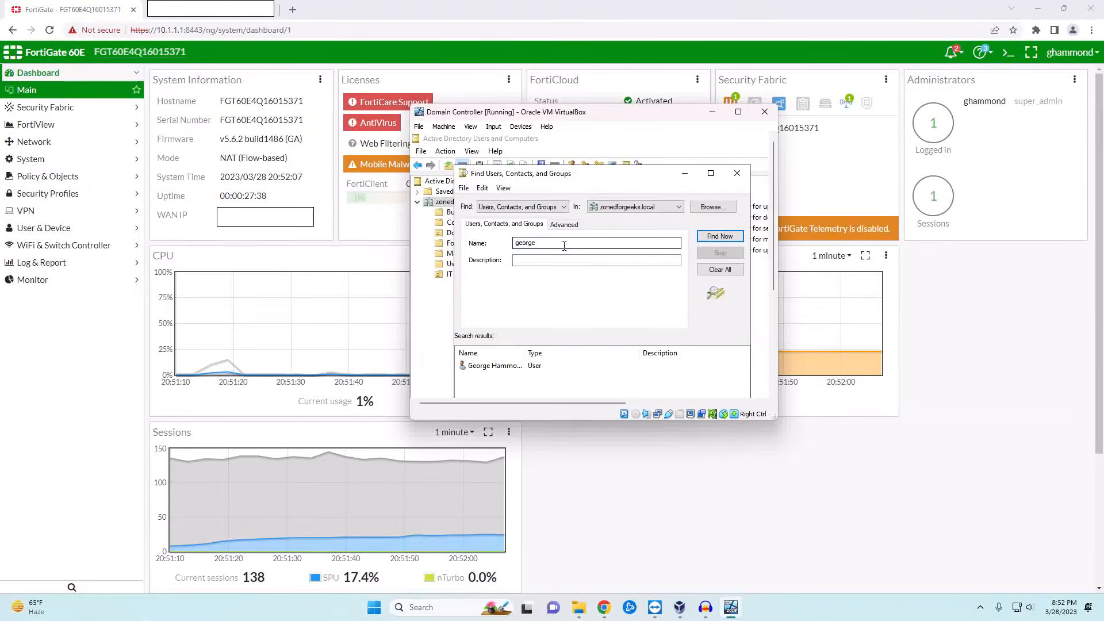
Tick 'Account is disabled' on the user's Account tab, apply it, and close the search
right_click(485, 367)
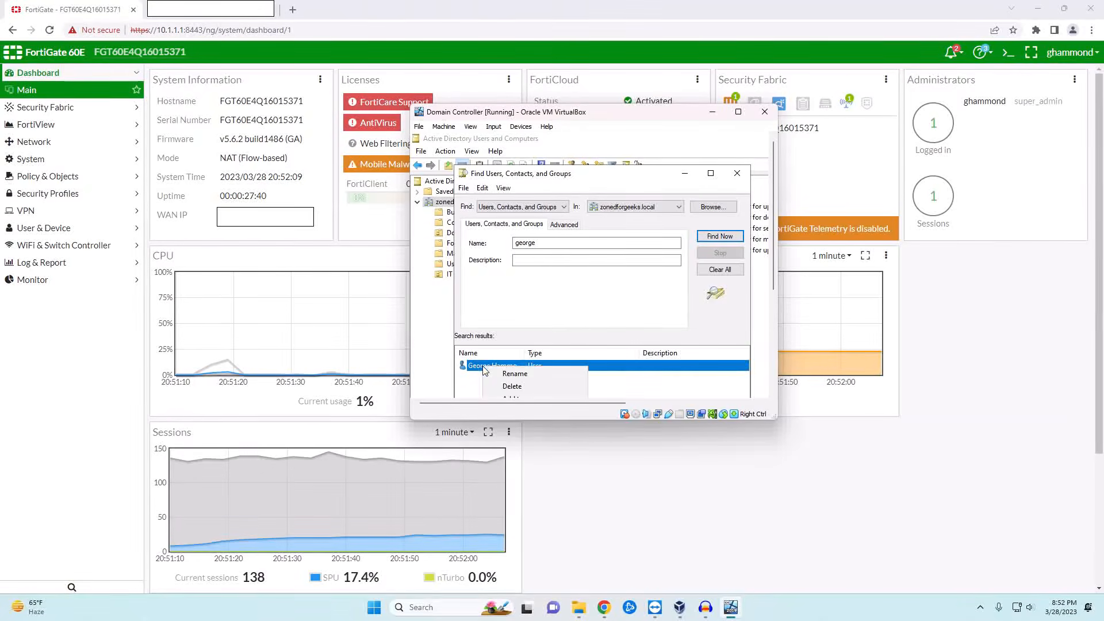
click(738, 111)
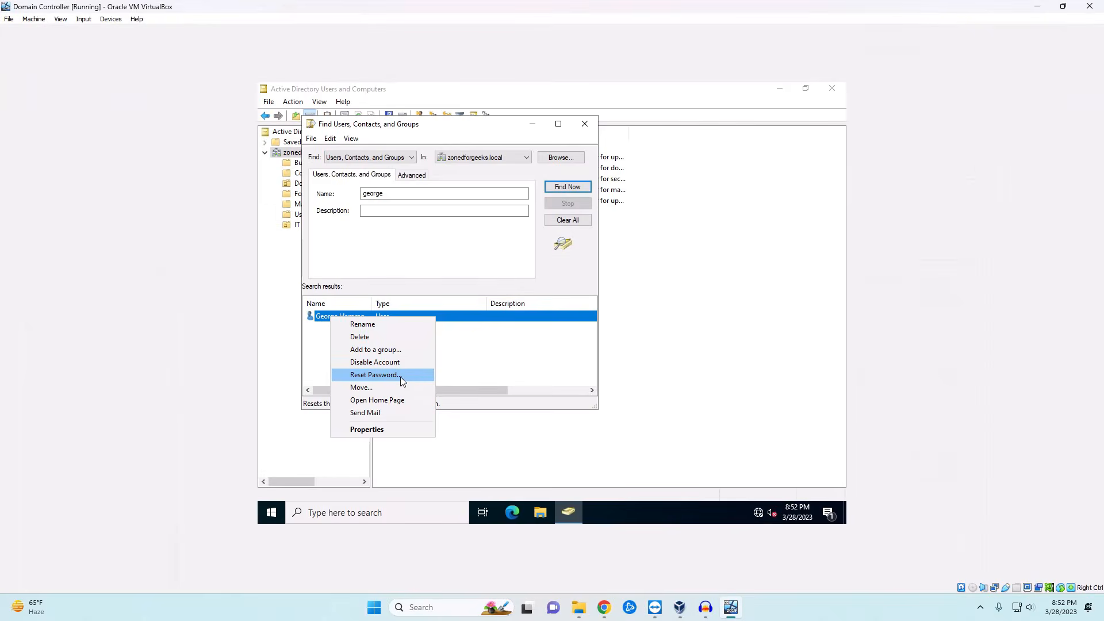
click(374, 430)
click(466, 235)
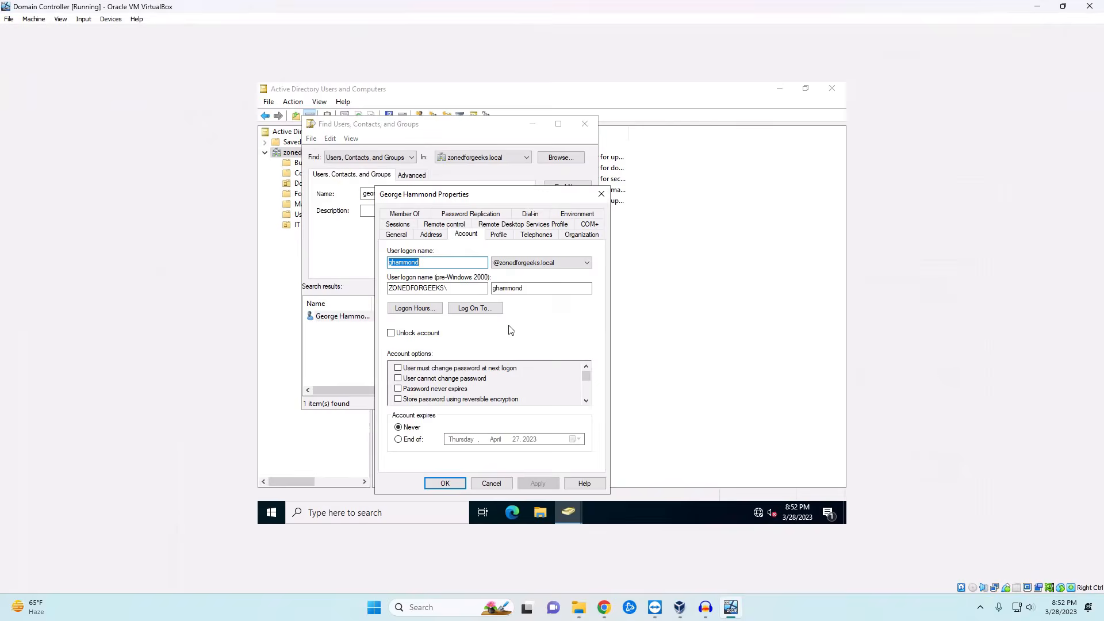
click(586, 400)
click(586, 401)
click(398, 389)
click(536, 483)
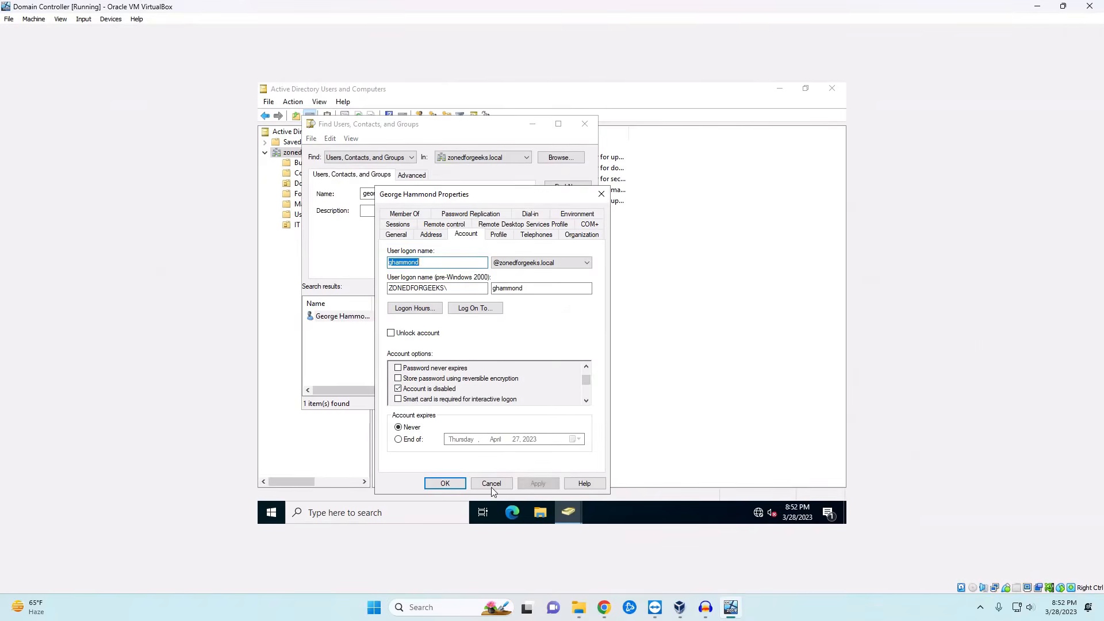
click(445, 483)
click(585, 124)
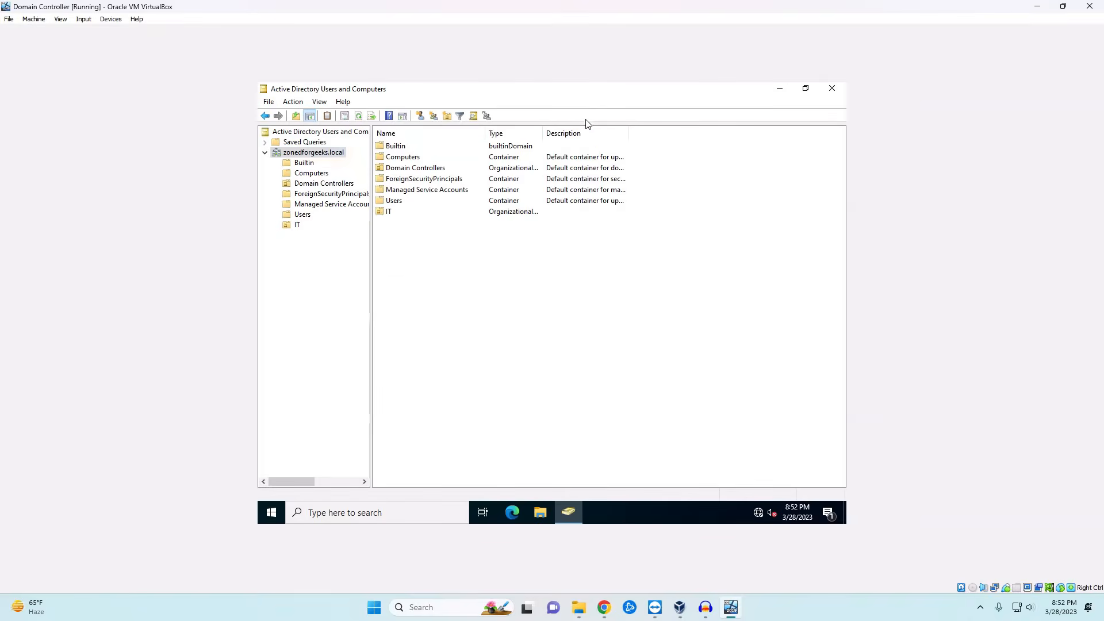
Log out, attempt login as the disabled domain user, and decline saving the password
drag(603, 12, 1103, 69)
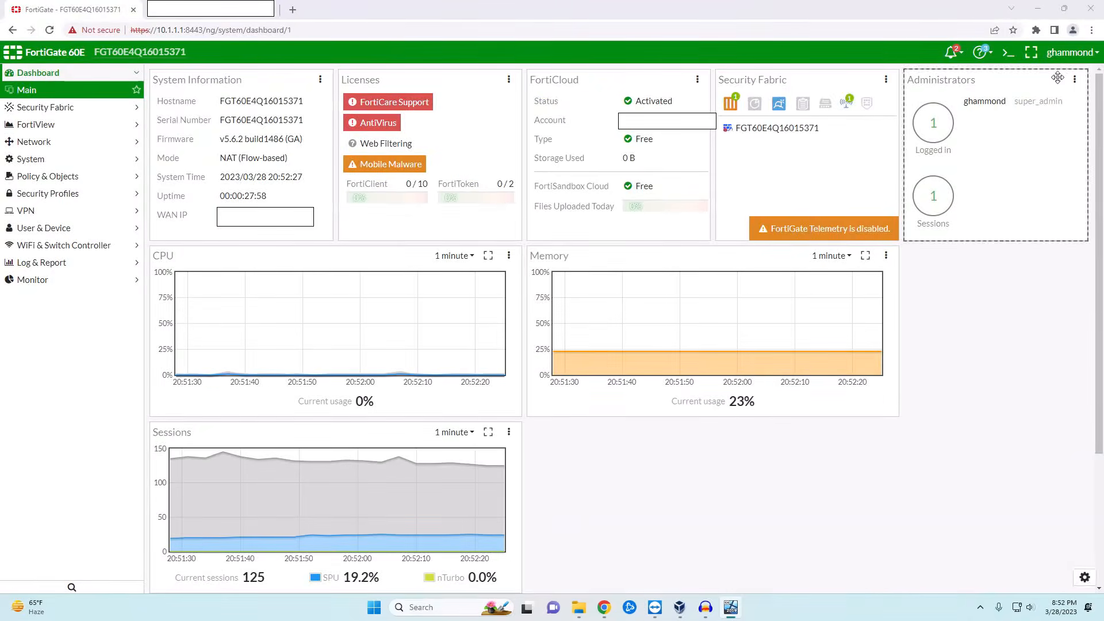
click(1071, 52)
click(1053, 121)
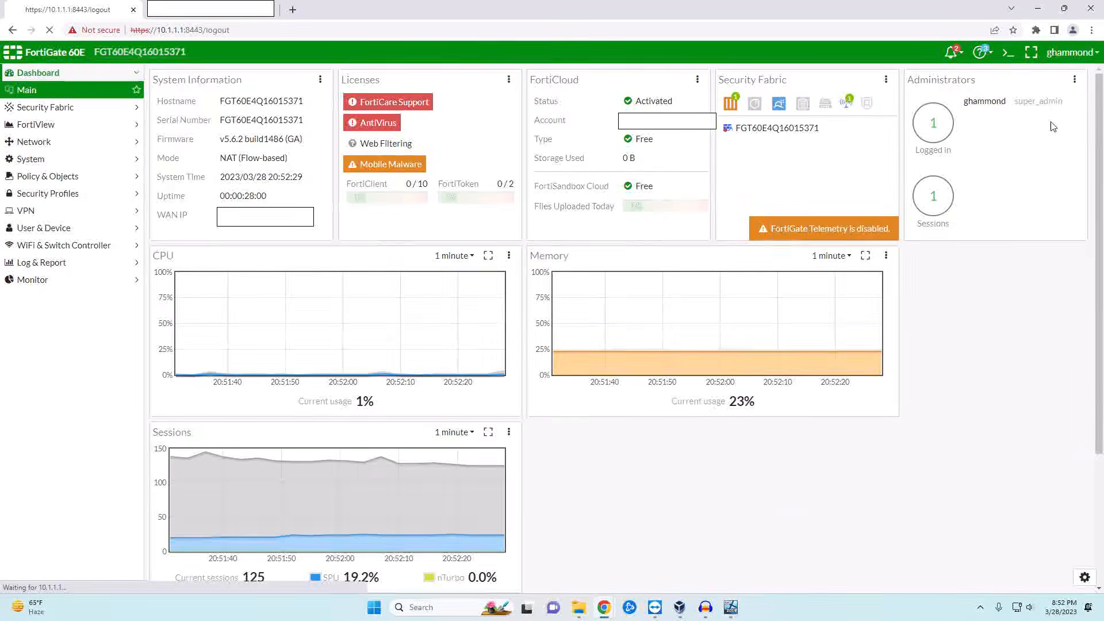
click(539, 308)
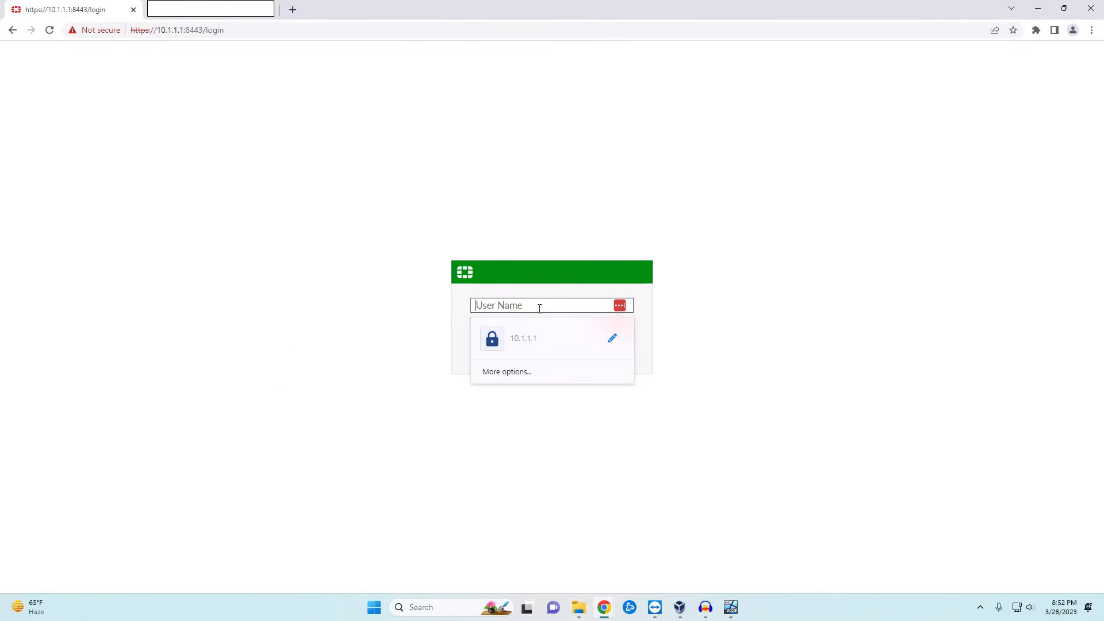
text(g)
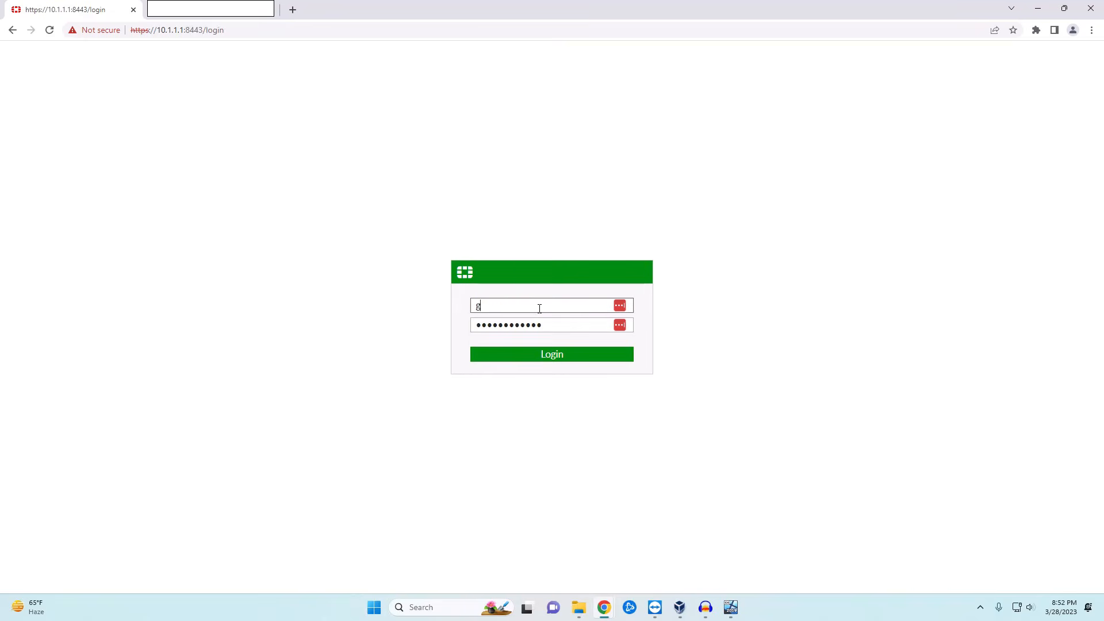
text(hammond)
key(Return)
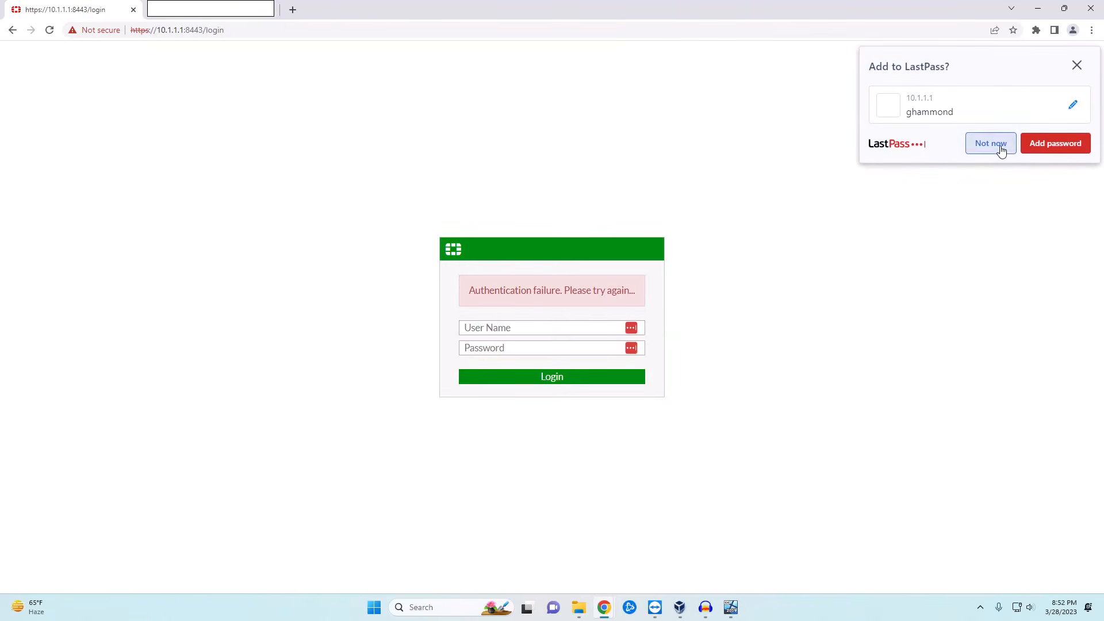
click(990, 144)
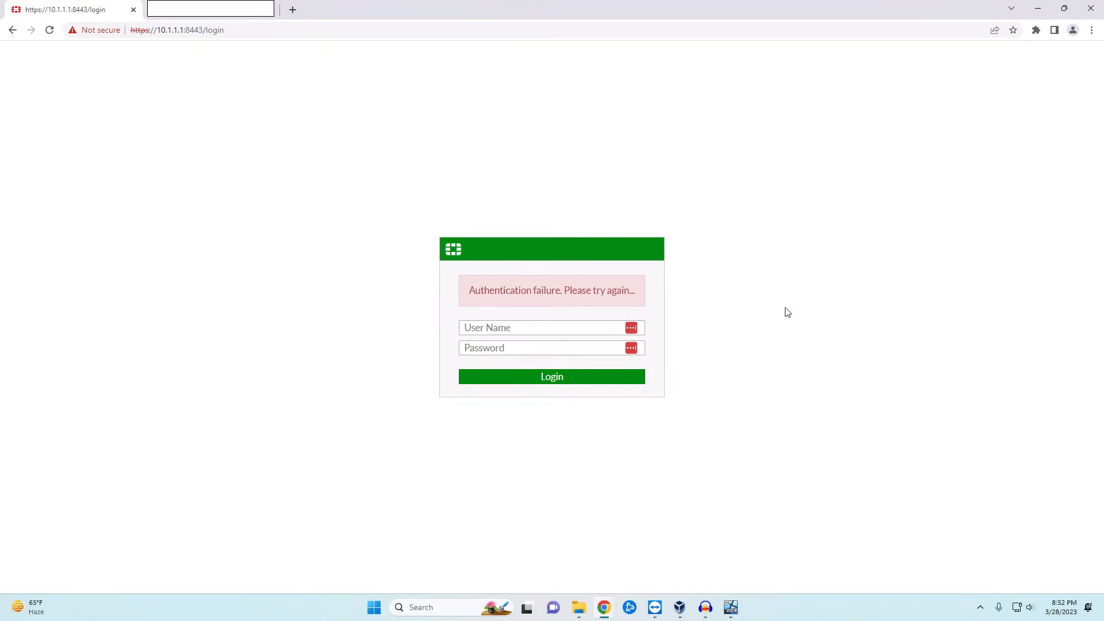